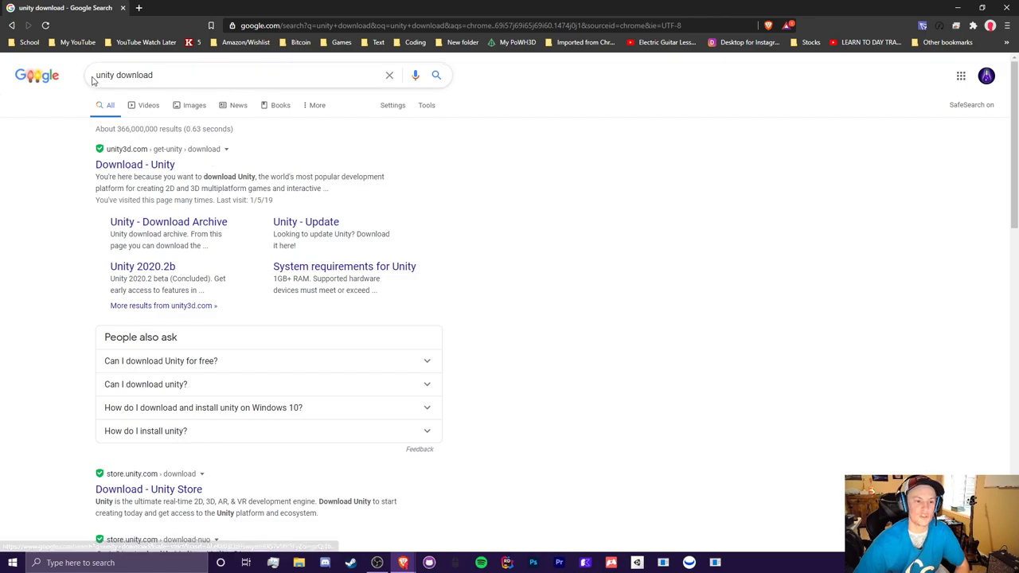
Step: Open the 'Download - Unity' page and click Download Unity Hub to get the installer
left_click(154, 165)
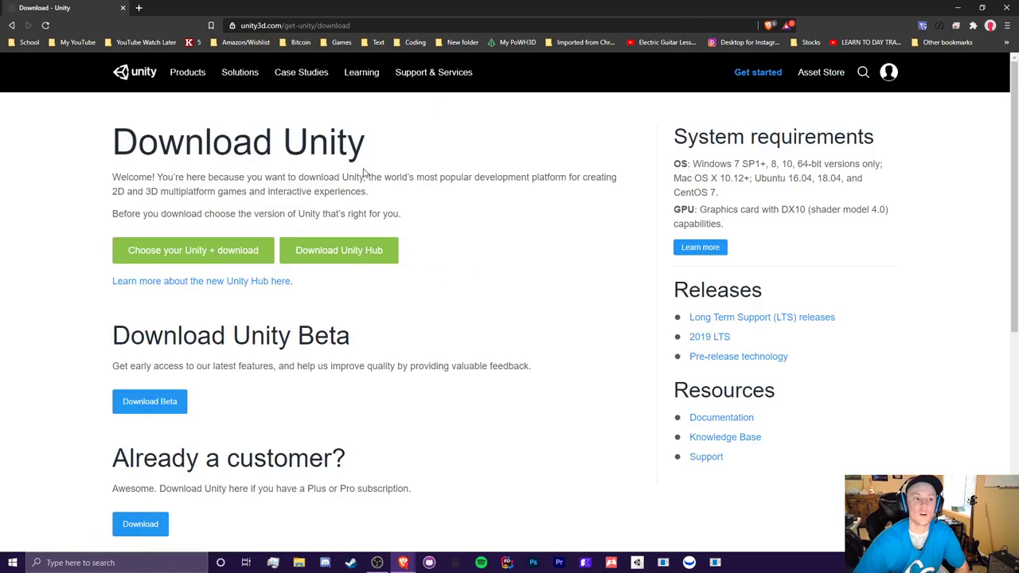
scroll(247, 239, "down", 3)
scroll(241, 302, "up", 3)
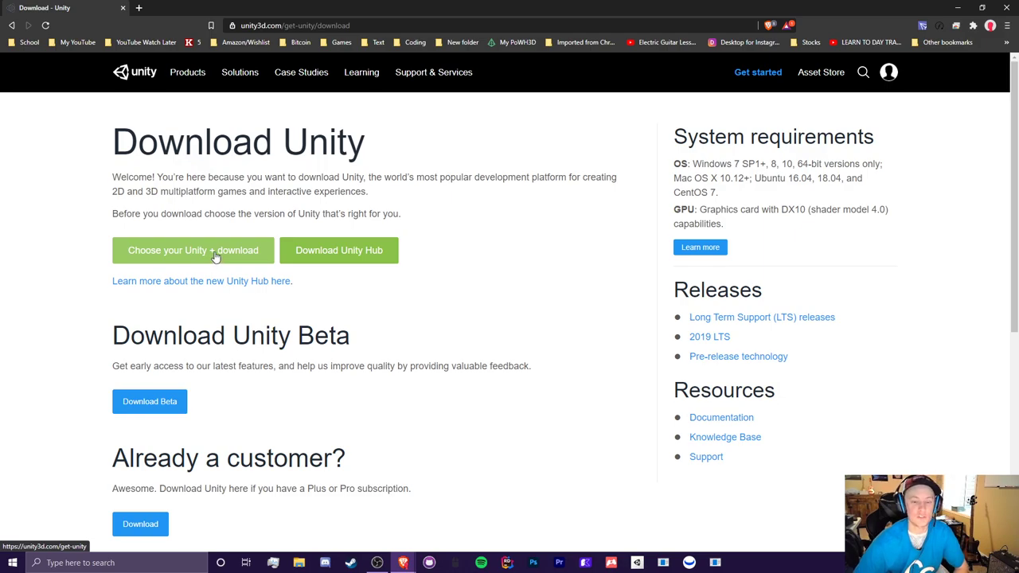
left_click(339, 253)
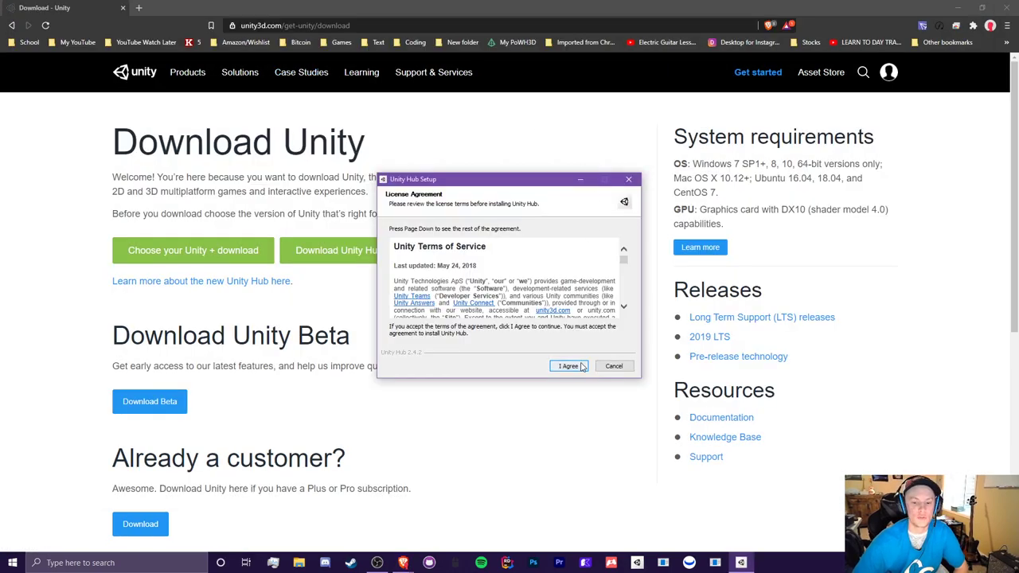
Step: Accept the licence, install Unity Hub to the default folder, and launch it
left_click(568, 366)
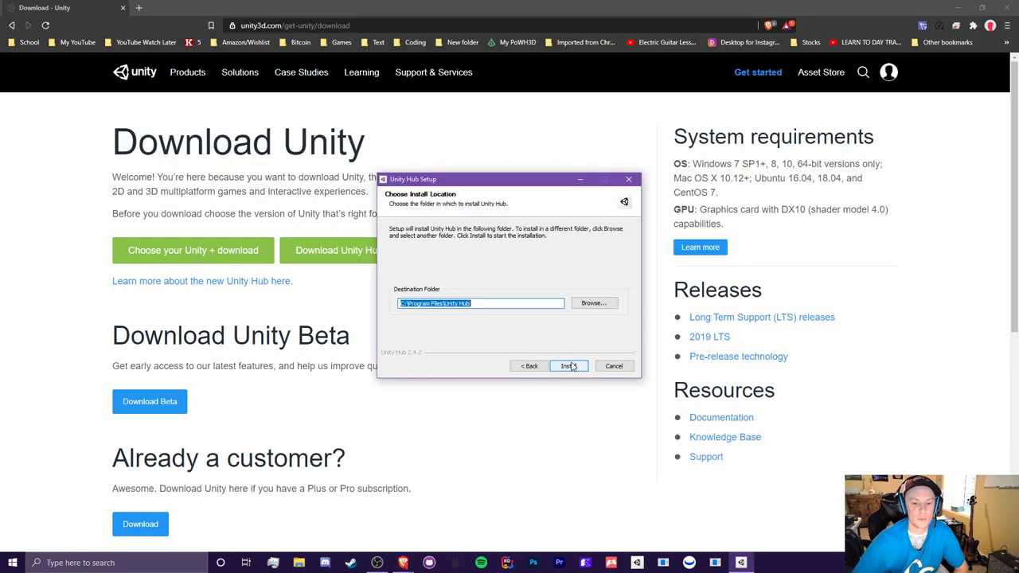
left_click(580, 366)
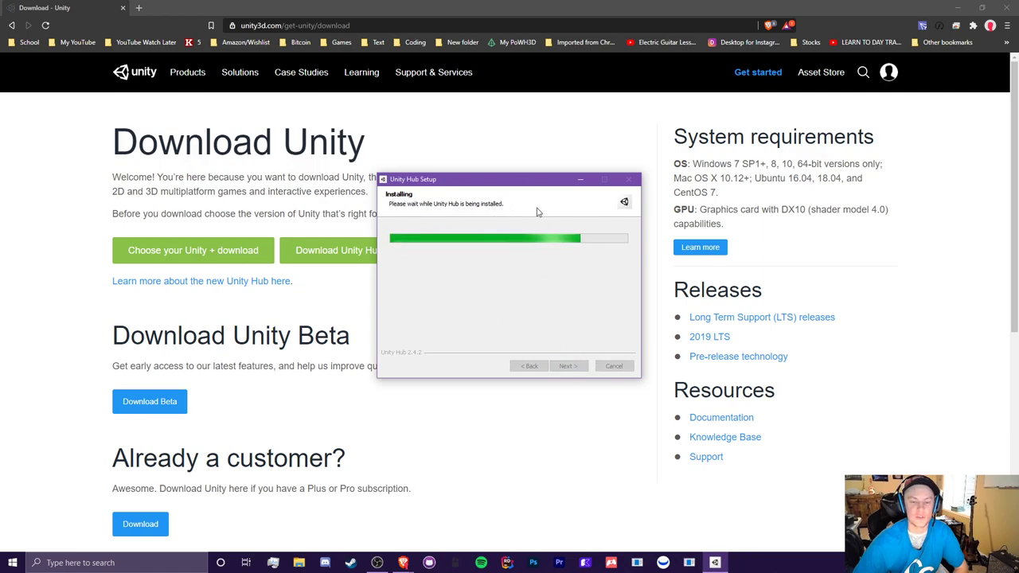
left_click(949, 7)
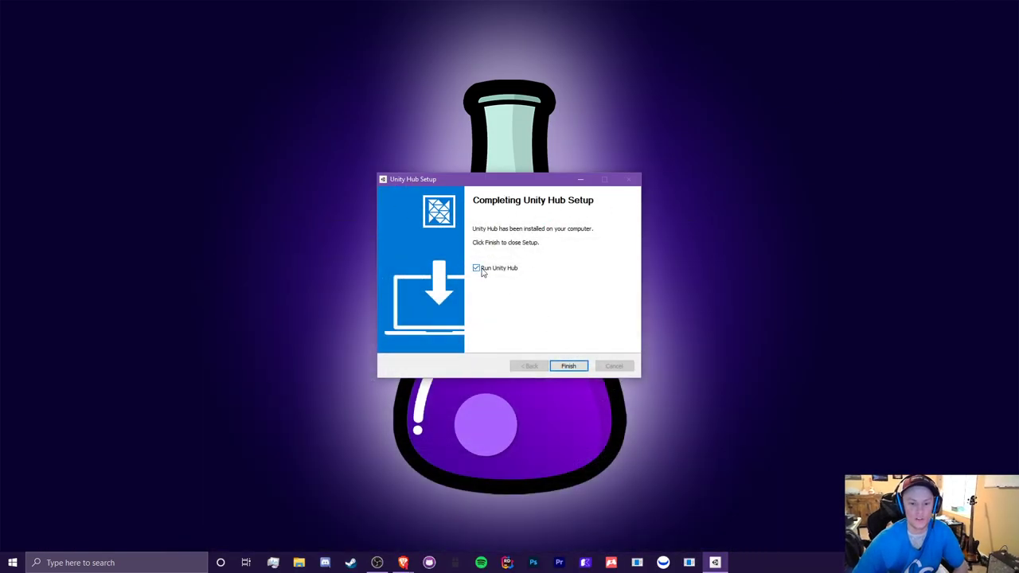
left_click(568, 367)
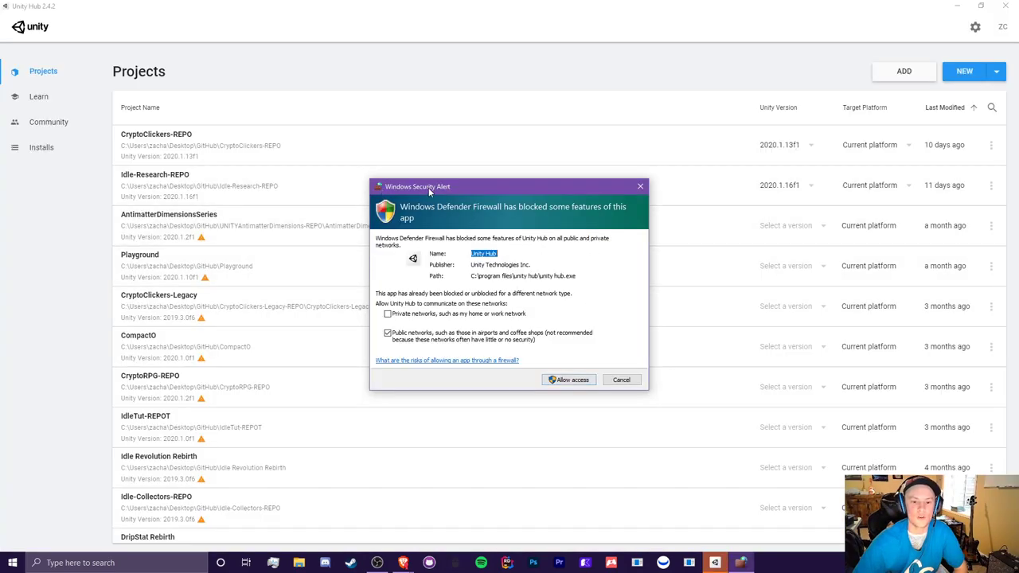
Step: Allow Unity Hub through the Windows firewall and view its Installs page
left_click(557, 381)
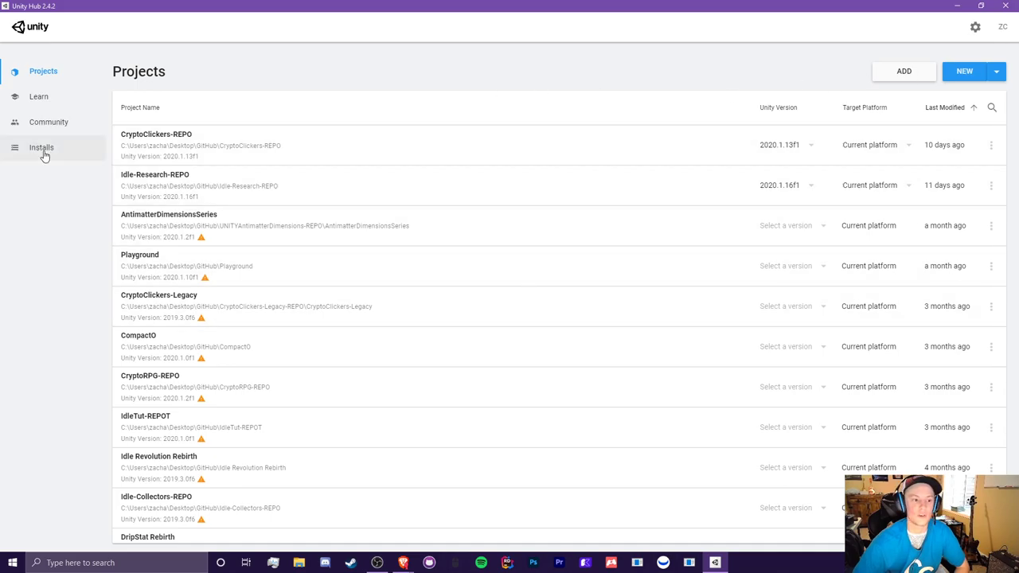
left_click(43, 149)
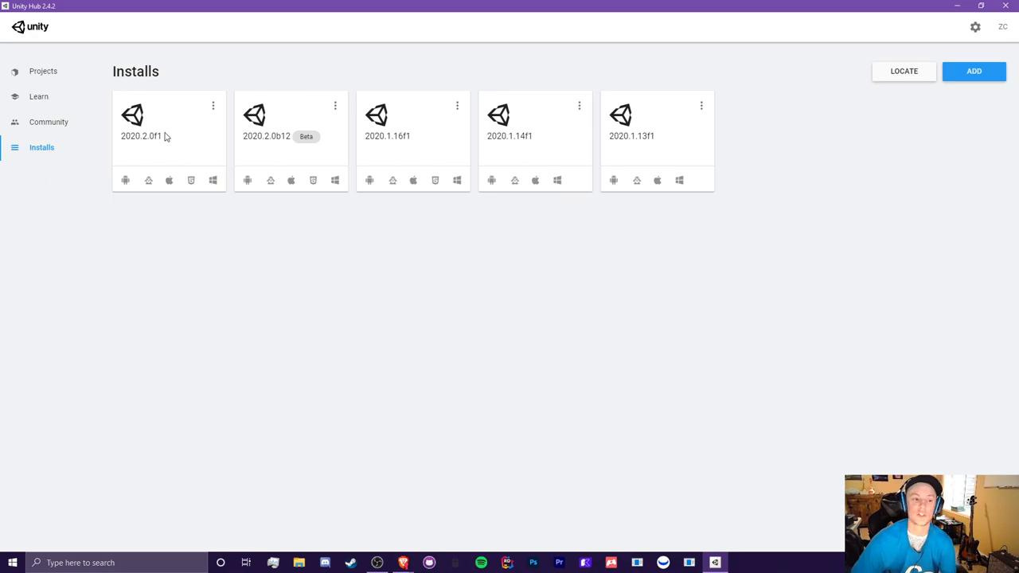
Step: Choose Unity 2020.1.17f1 in the Add Unity Version dialog and proceed to module selection
left_click(984, 76)
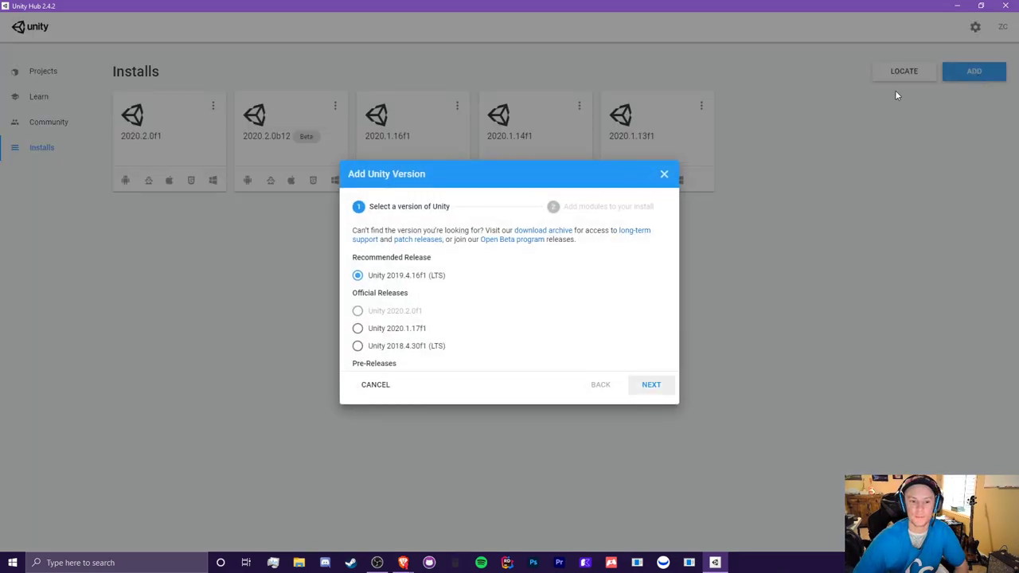
scroll(438, 325, "down", 1)
scroll(440, 329, "up", 1)
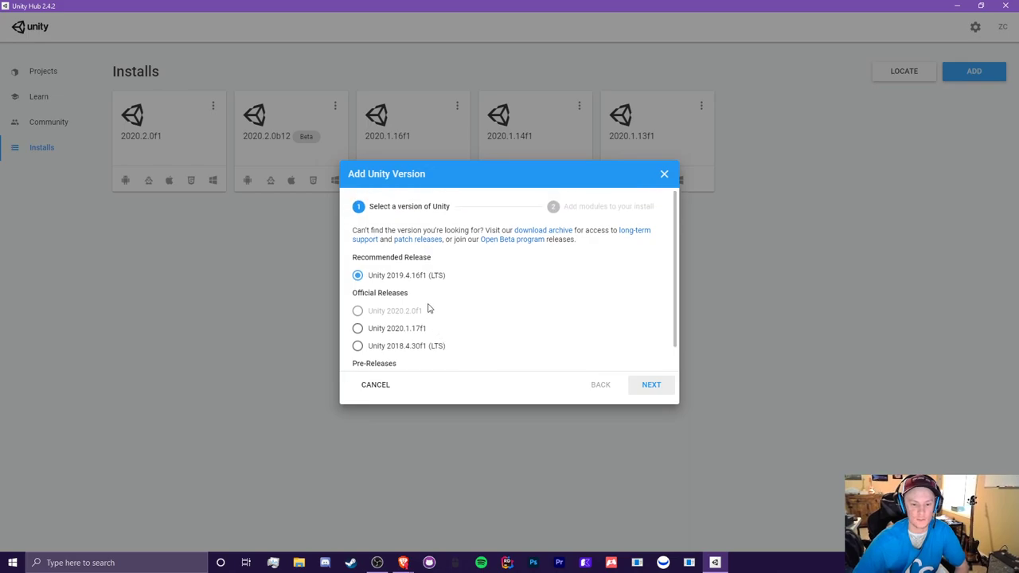
scroll(422, 359, "down", 1)
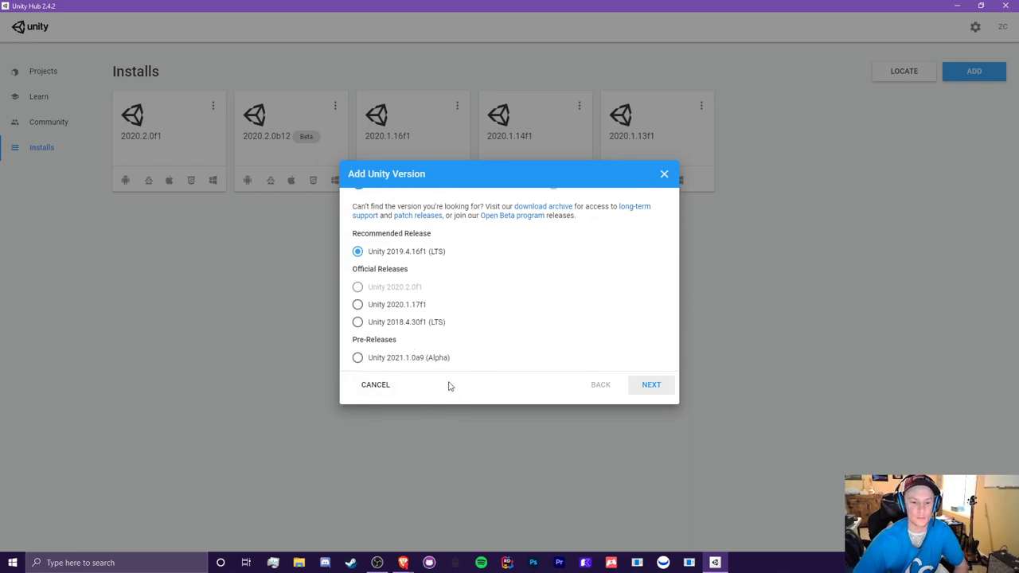
scroll(418, 362, "up", 1)
scroll(417, 338, "up", 1)
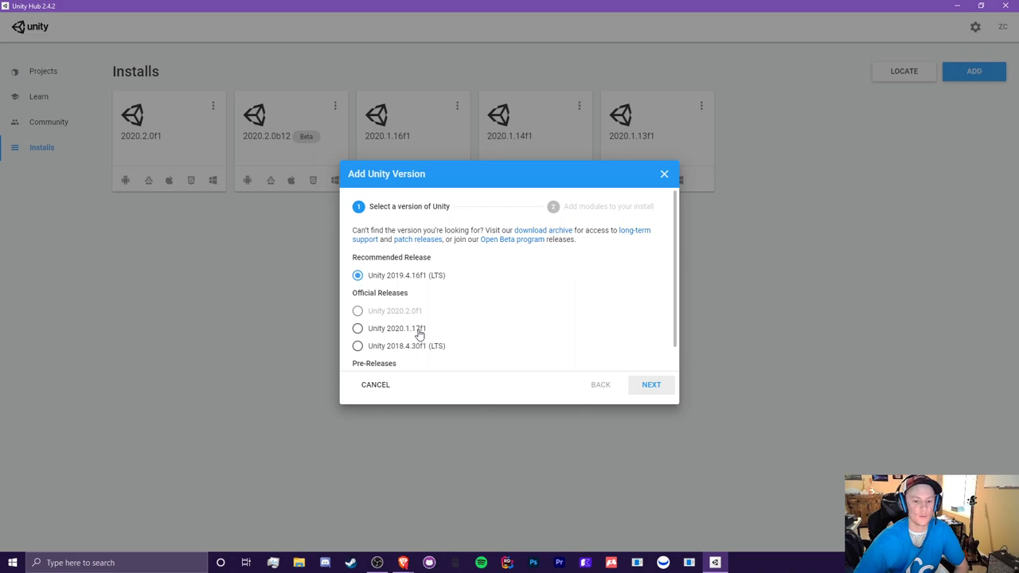
left_click(358, 328)
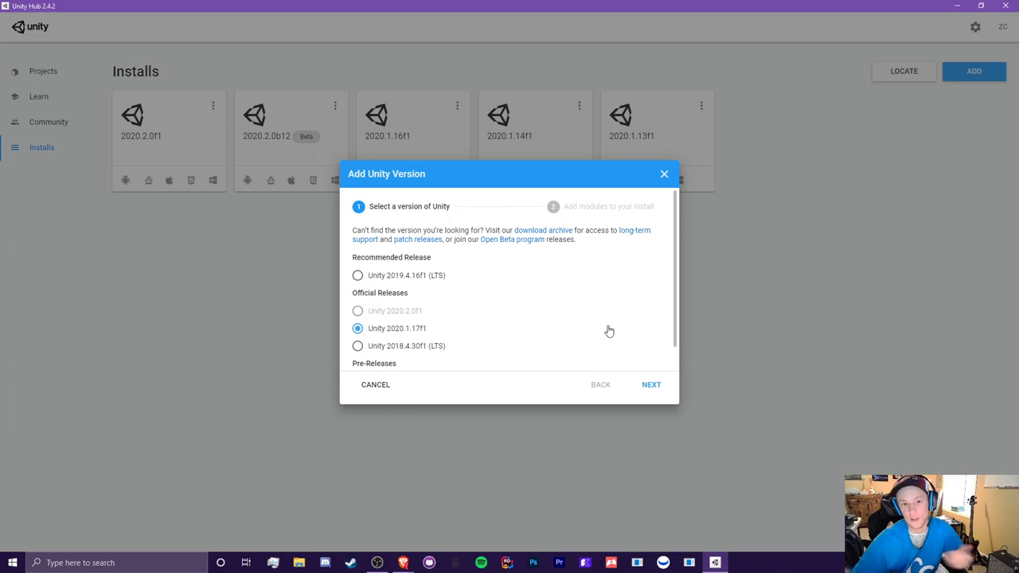
left_click(653, 386)
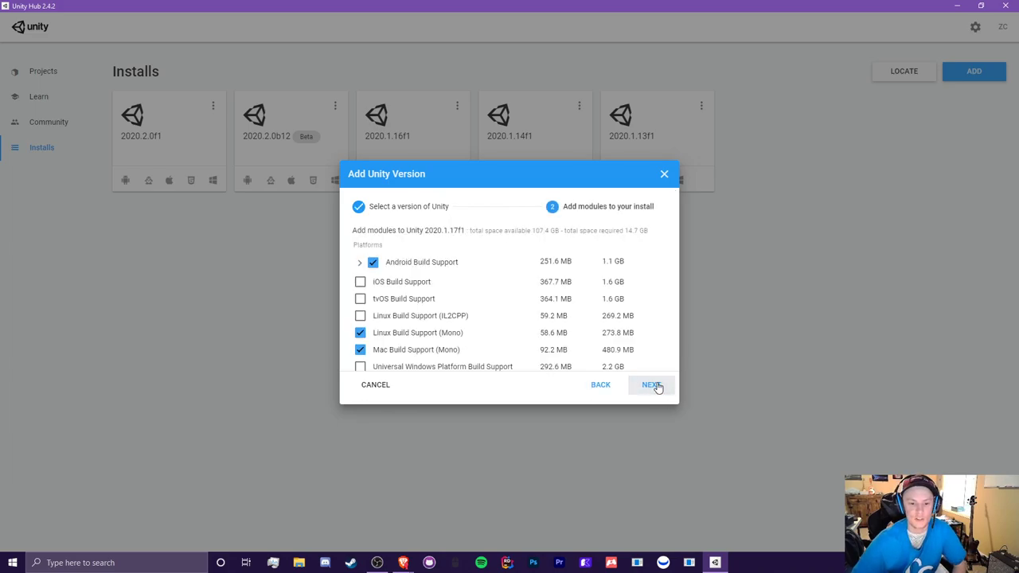
Step: Expand Android Build Support and scroll through the 2020.1.17f1 module list
left_click(359, 263)
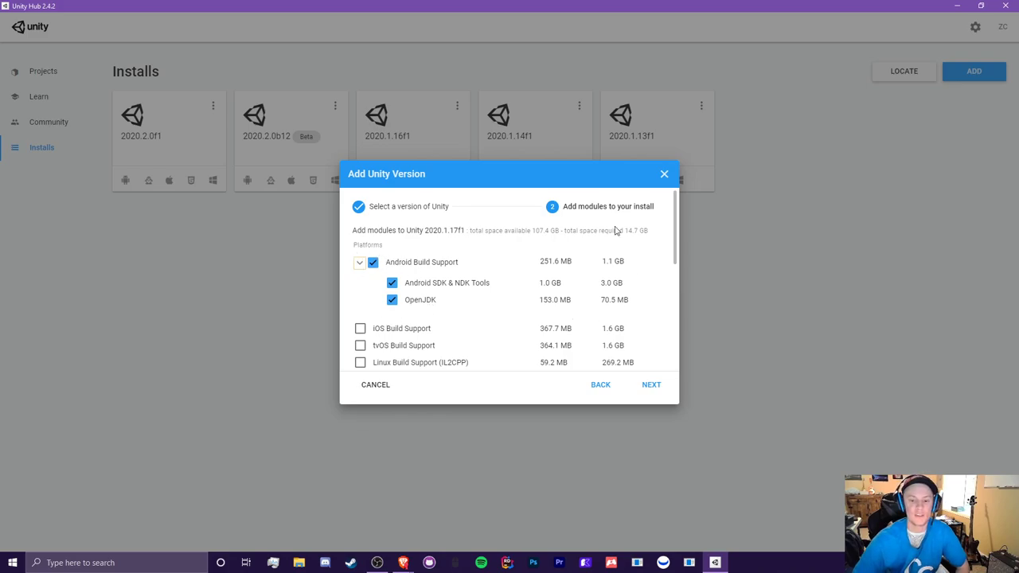
scroll(430, 291, "down", 3)
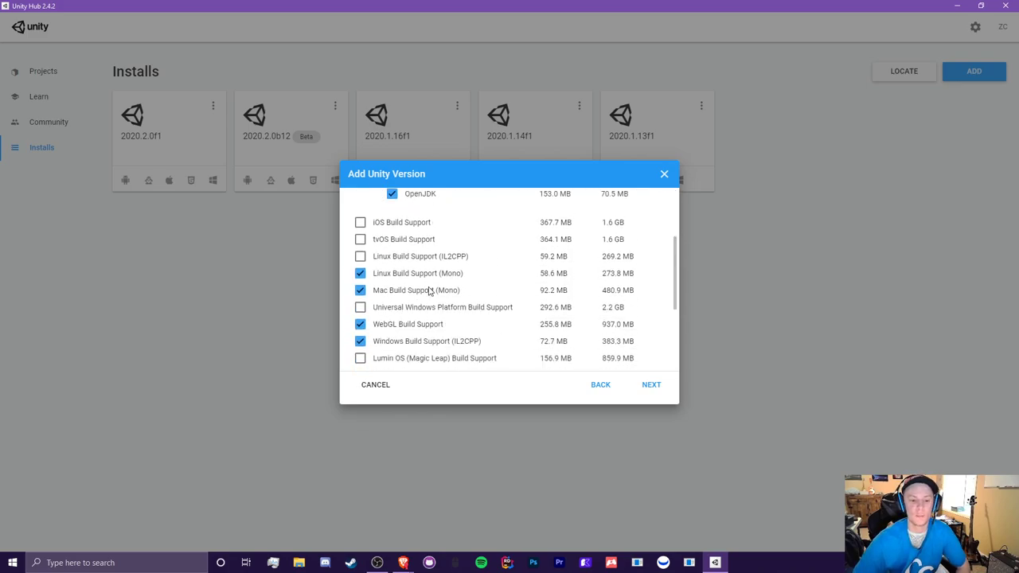
scroll(430, 274, "down", 3)
scroll(367, 277, "up", 6)
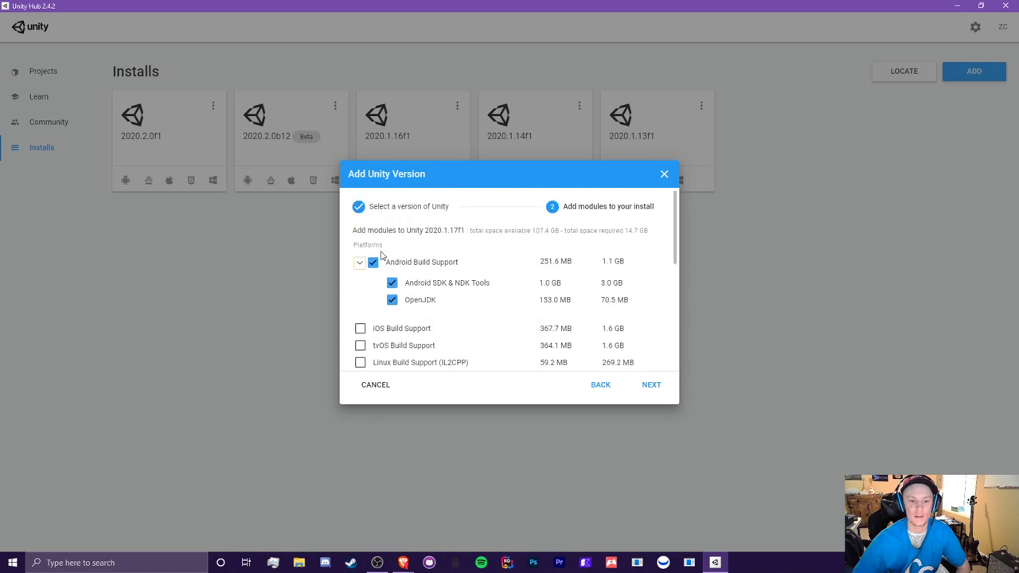
left_click(359, 263)
left_click(359, 263)
scroll(402, 293, "down", 2)
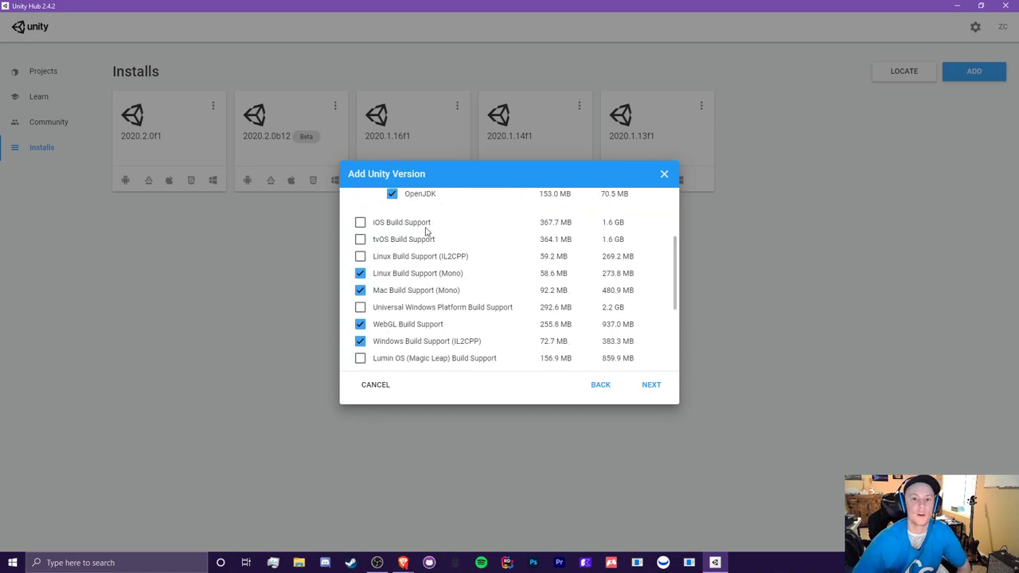
scroll(384, 248, "up", 2)
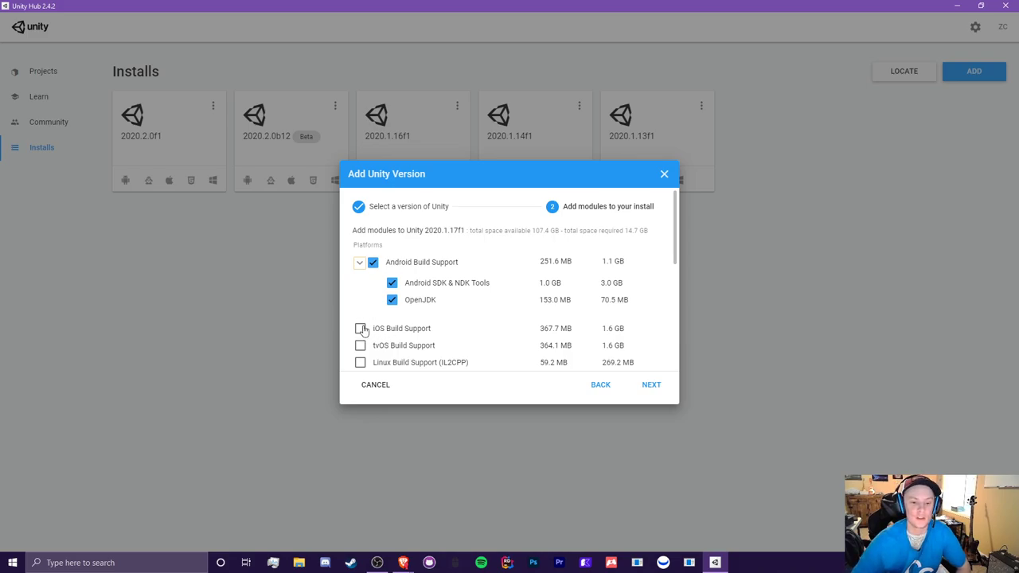
scroll(374, 318, "down", 3)
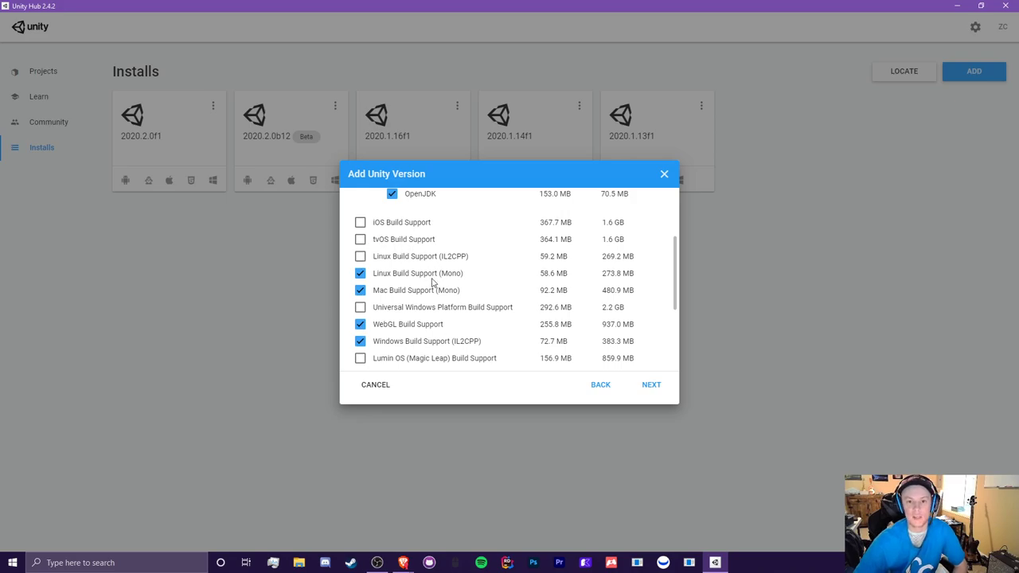
scroll(378, 294, "up", 3)
scroll(390, 255, "down", 6)
scroll(396, 265, "up", 5)
scroll(402, 278, "up", 1)
scroll(434, 310, "up", 3)
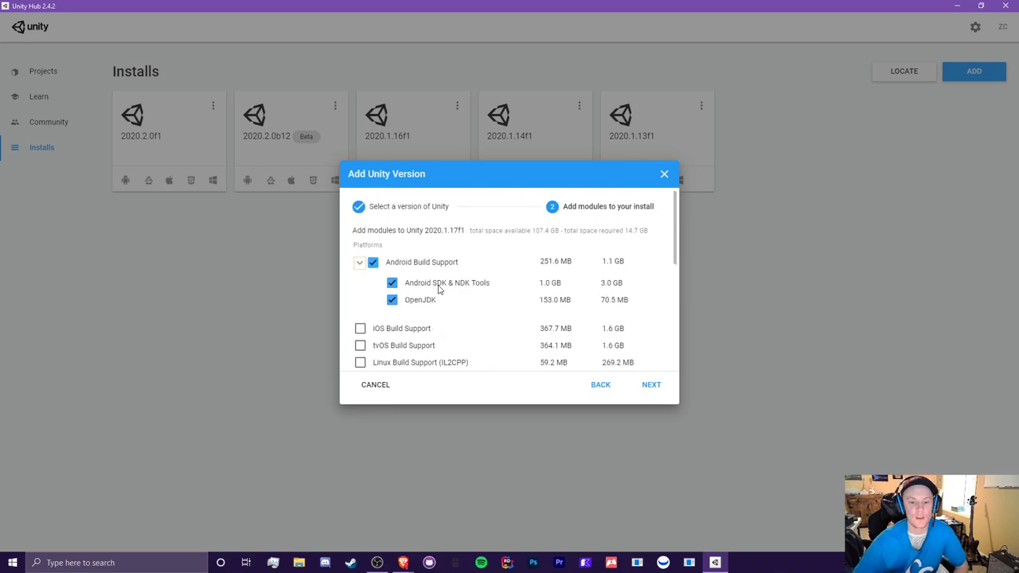
Step: Cancel adding 2020.1.17f1, return to Projects, and start a new Unity 2020.2.0f1 project
left_click(664, 174)
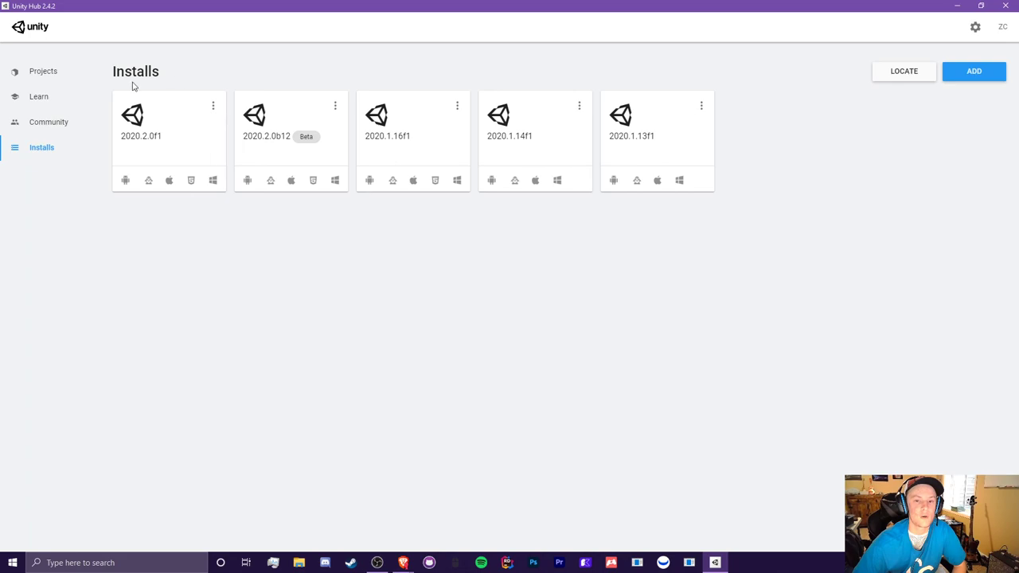
left_click(43, 71)
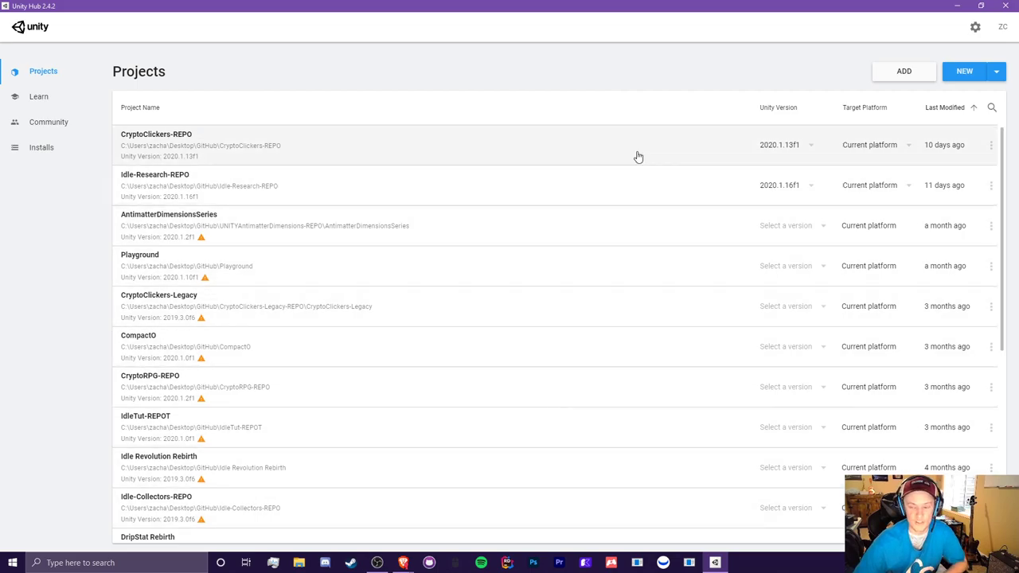
left_click(967, 72)
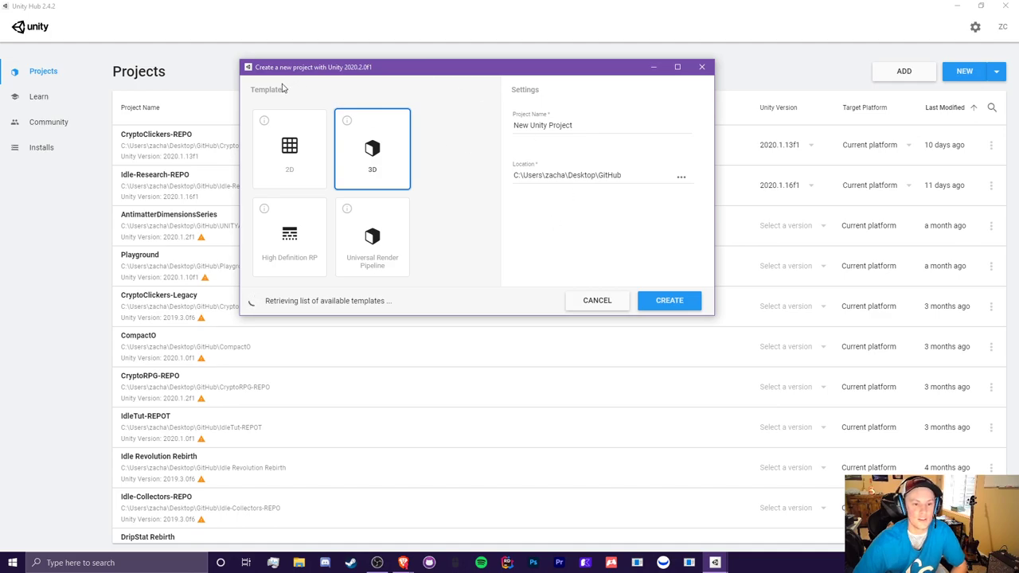
Step: Select the 2D template, name it 'Idle Game Tutorial Series 2021', and create it
scroll(394, 233, "down", 2)
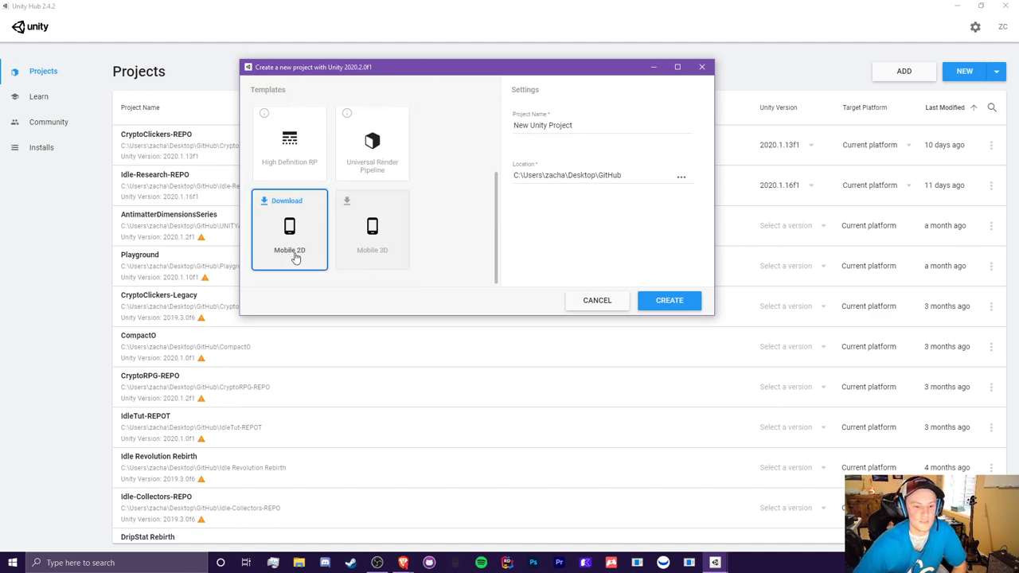
left_click(372, 256)
scroll(319, 245, "up", 3)
left_click(312, 143)
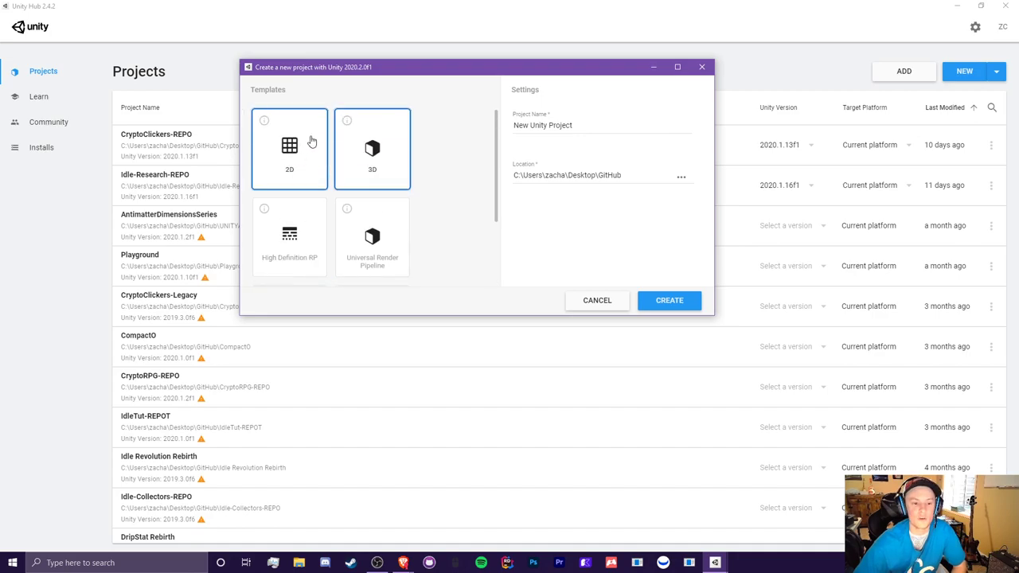
left_click(596, 141)
type("Idle Game Tutor")
type("Idle Game Tutorial Series 2021")
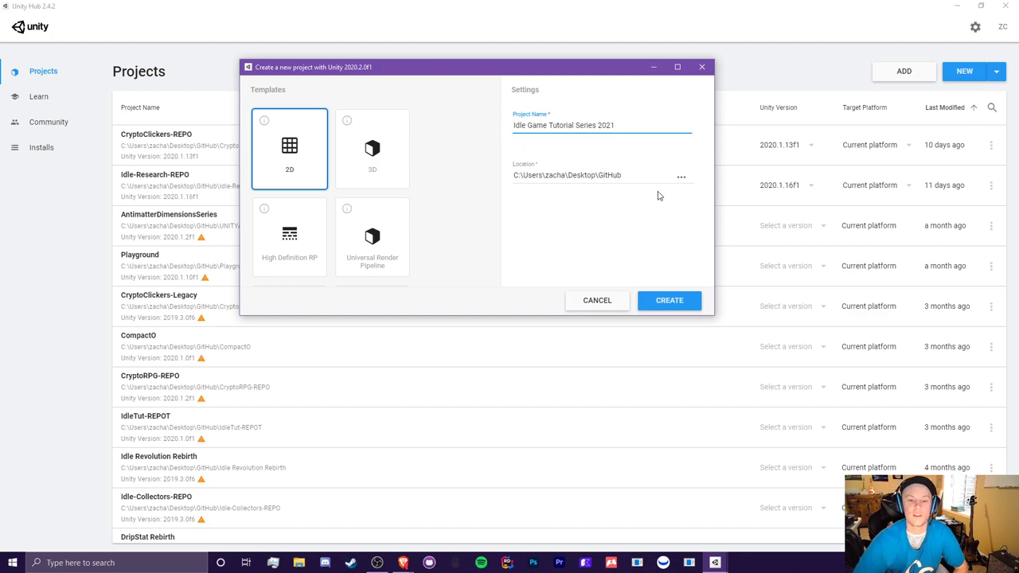
left_click(665, 300)
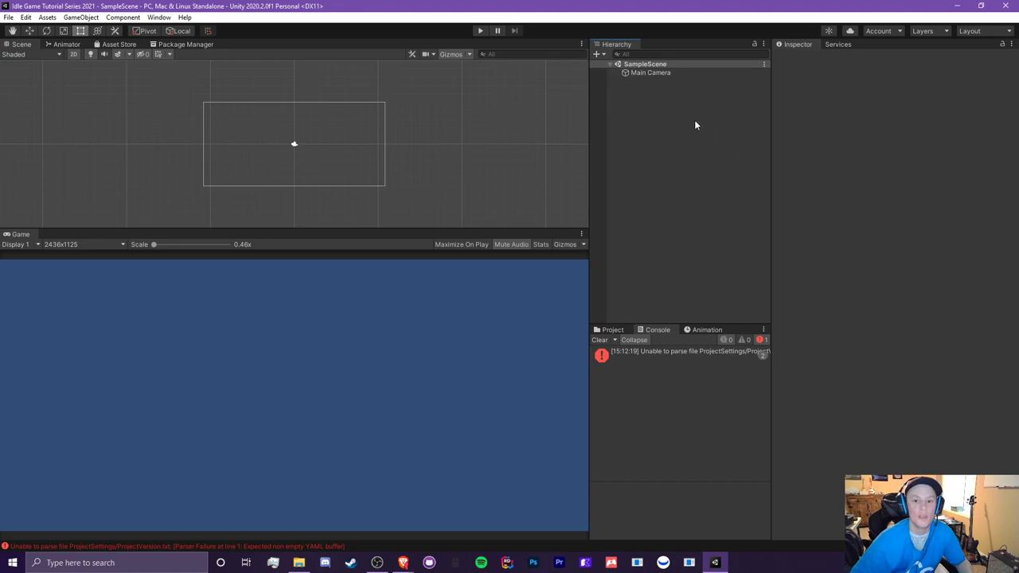
Step: Read the ProjectVersion parse error in the Console, then clear it
scroll(272, 156, "down", 5)
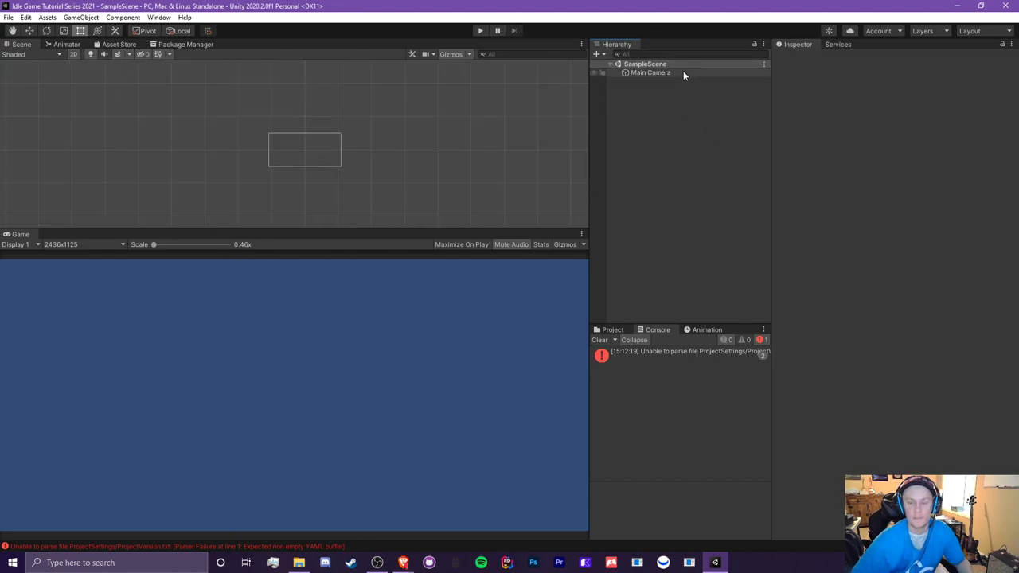
left_click(681, 352)
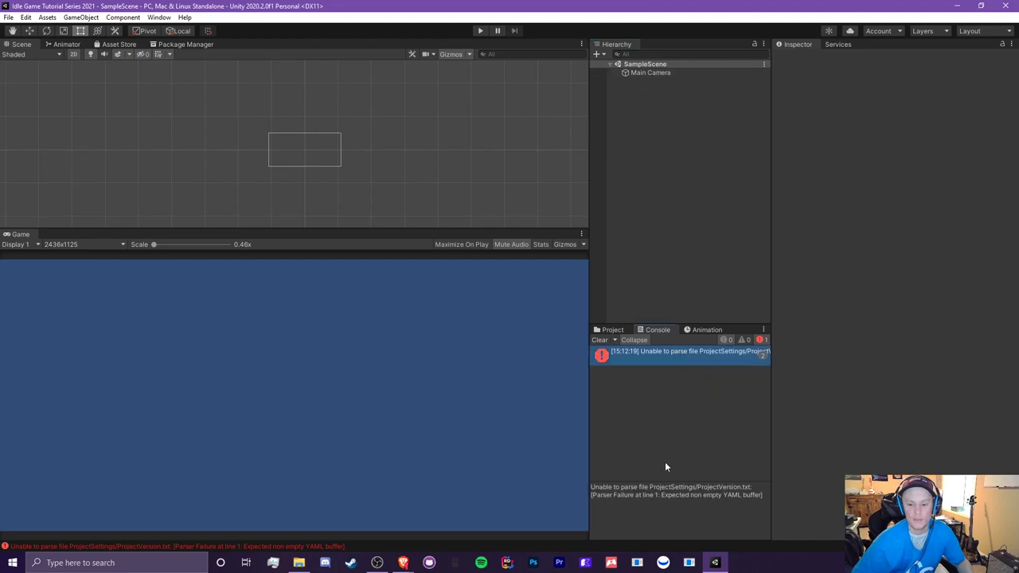
left_click(599, 340)
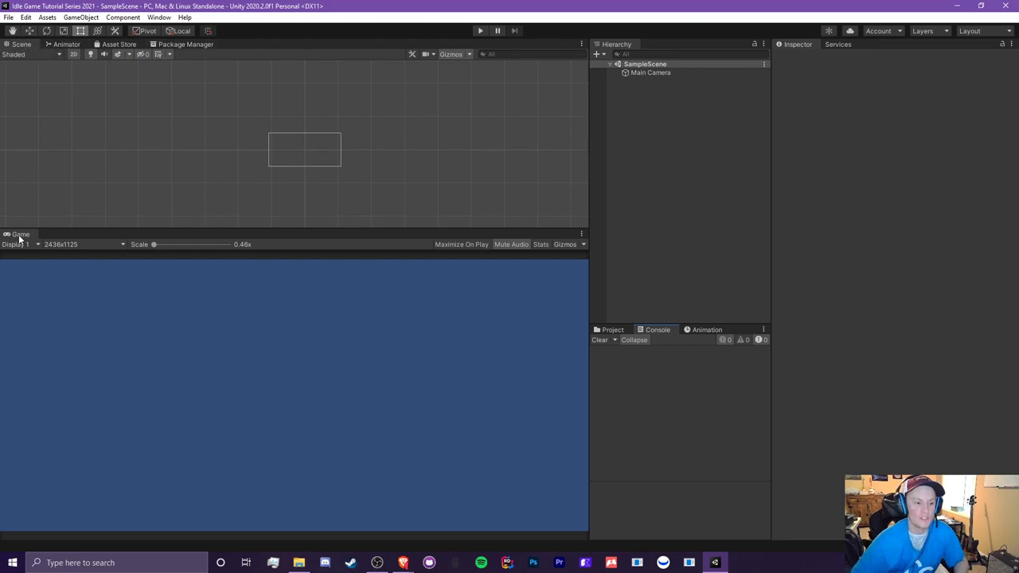
Step: Re-dock the Game view below Scene, select Main Camera, and show the Project tab's folders
left_click_drag(21, 233, 259, 44)
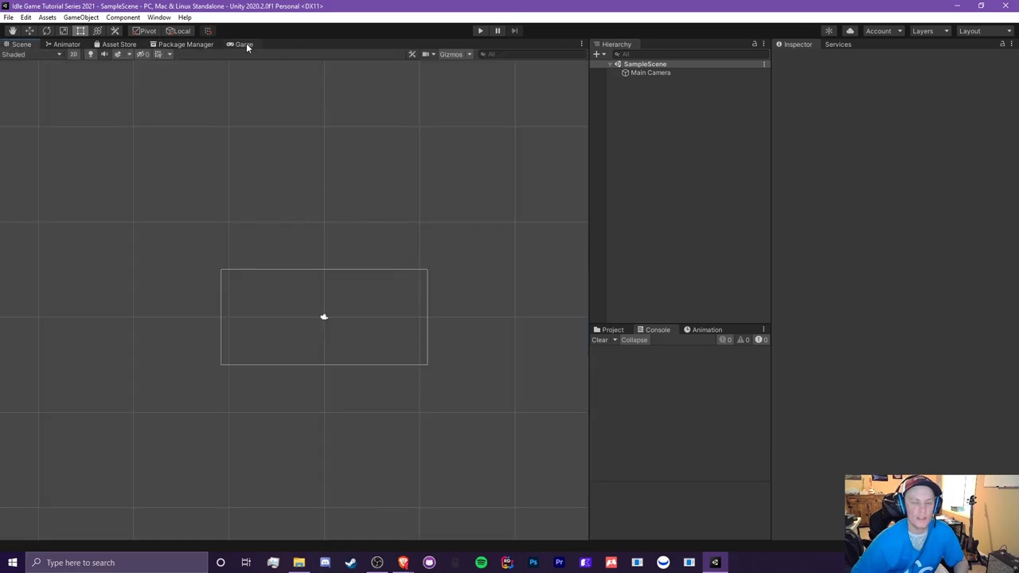
left_click_drag(246, 46, 217, 432)
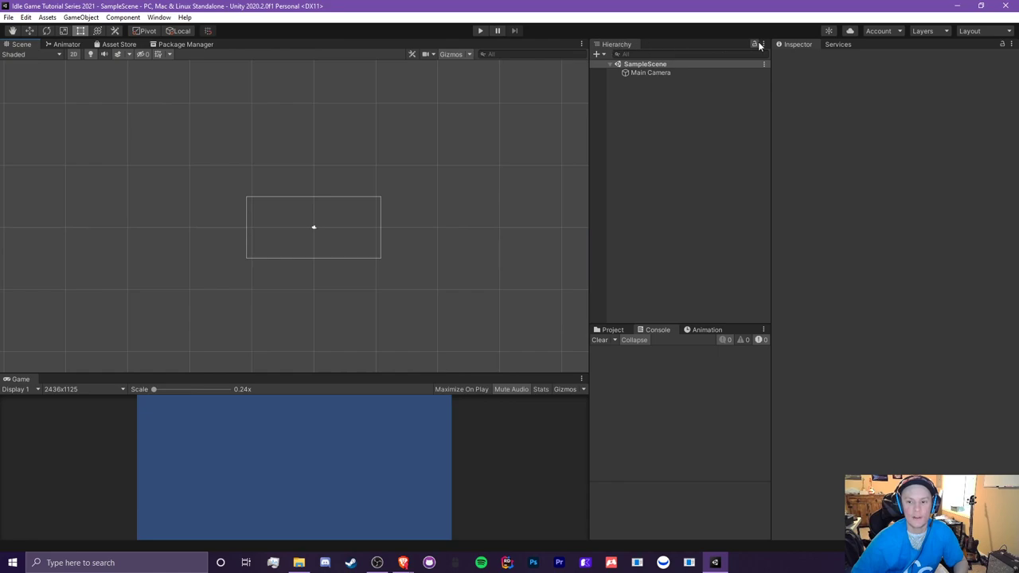
left_click(659, 73)
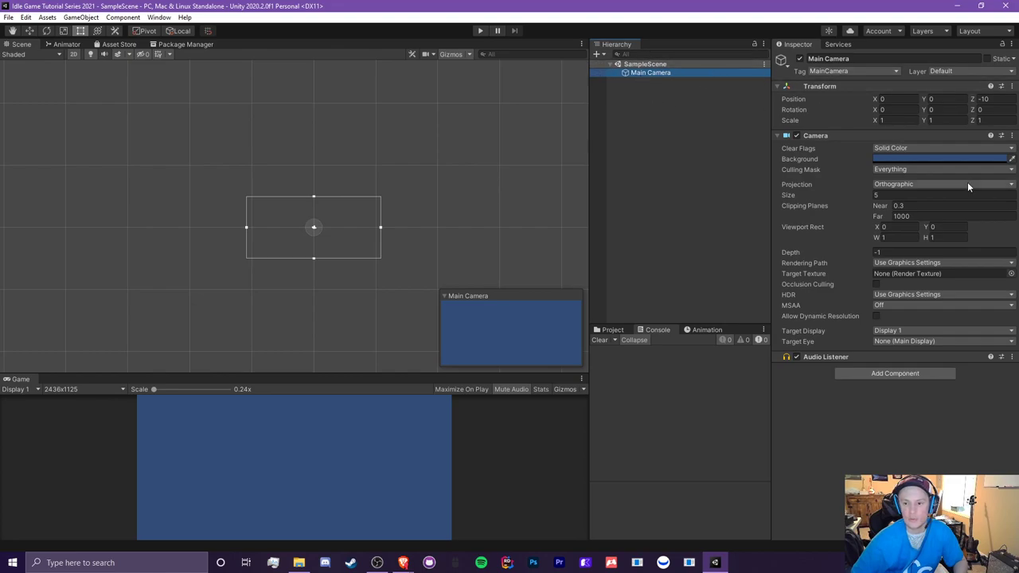
left_click(613, 330)
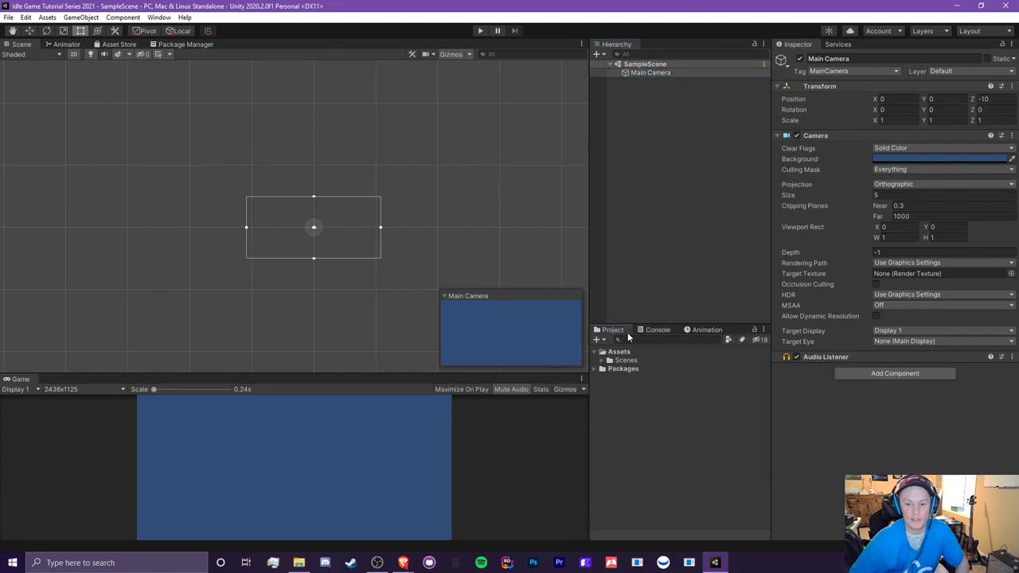
left_click(657, 330)
left_click(706, 330)
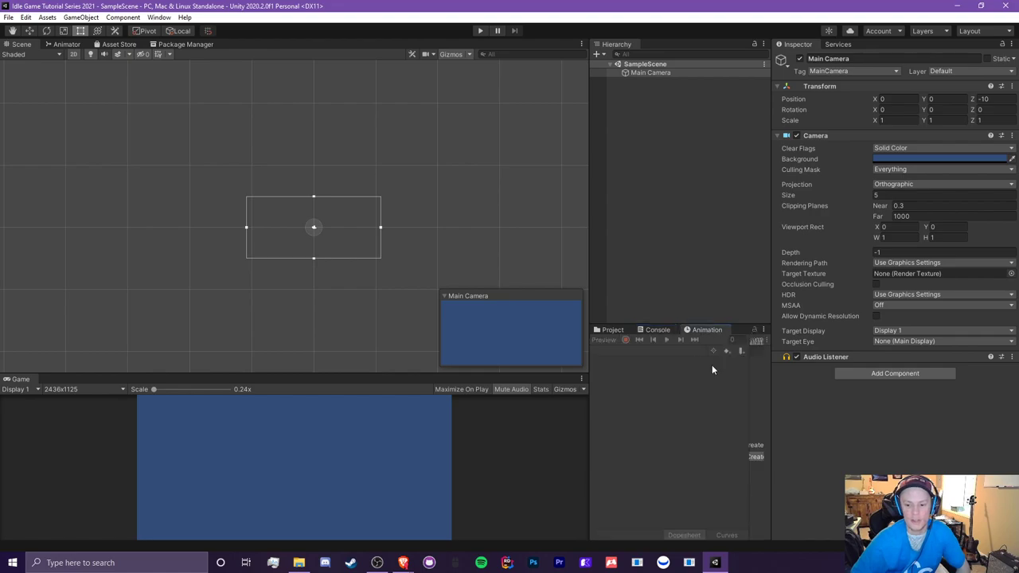
mouse_move(698, 334)
left_mouse_down()
mouse_move(541, 348)
mouse_move(688, 333)
left_mouse_up()
left_click(612, 330)
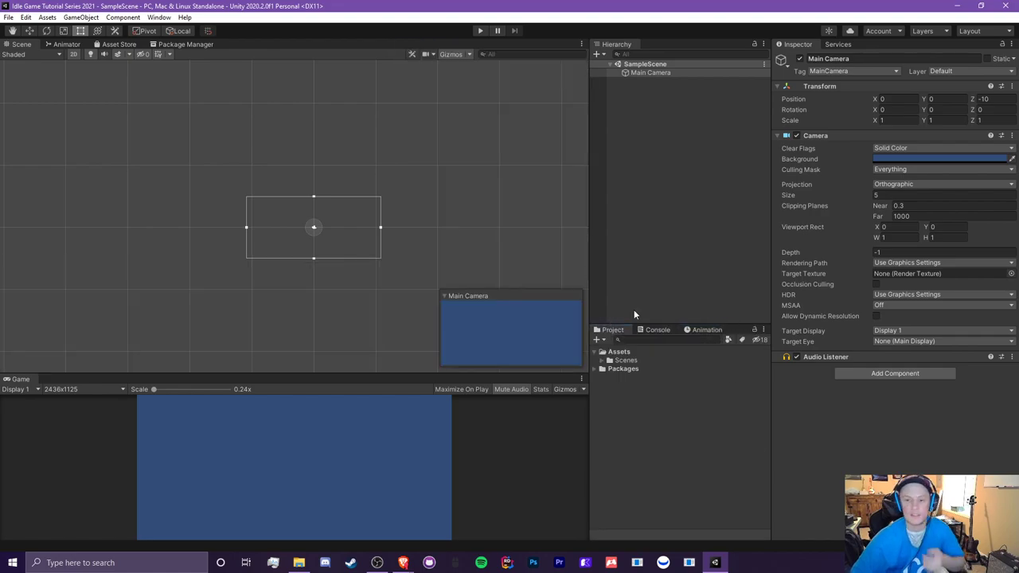
Step: Browse the Idle Game Tutorial Series 2021 folder and its Assets in Explorer, then return to GitHub
key("alt+Tab")
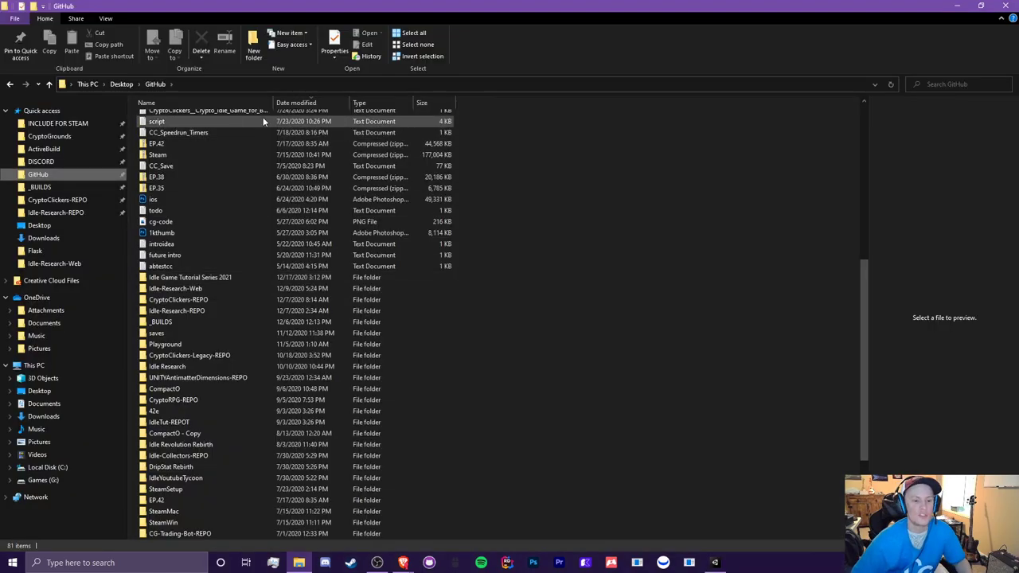
left_click(241, 278)
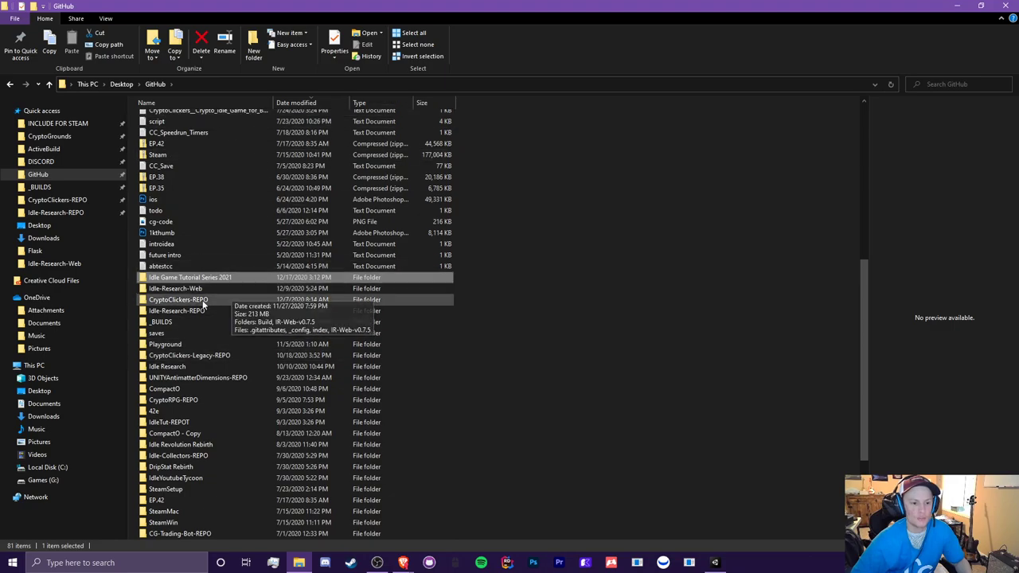
scroll(195, 184, "down", 2)
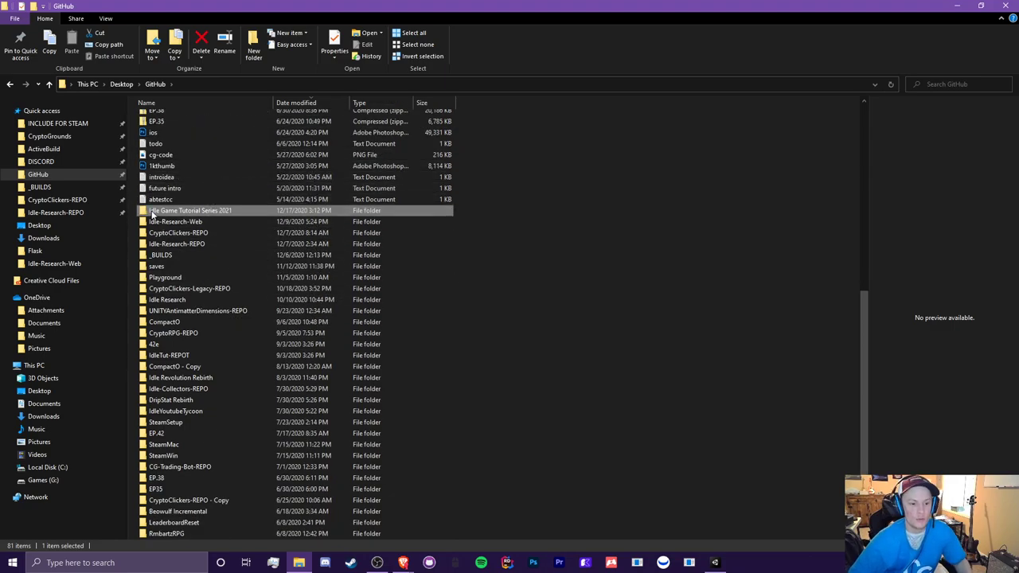
double_click(216, 212)
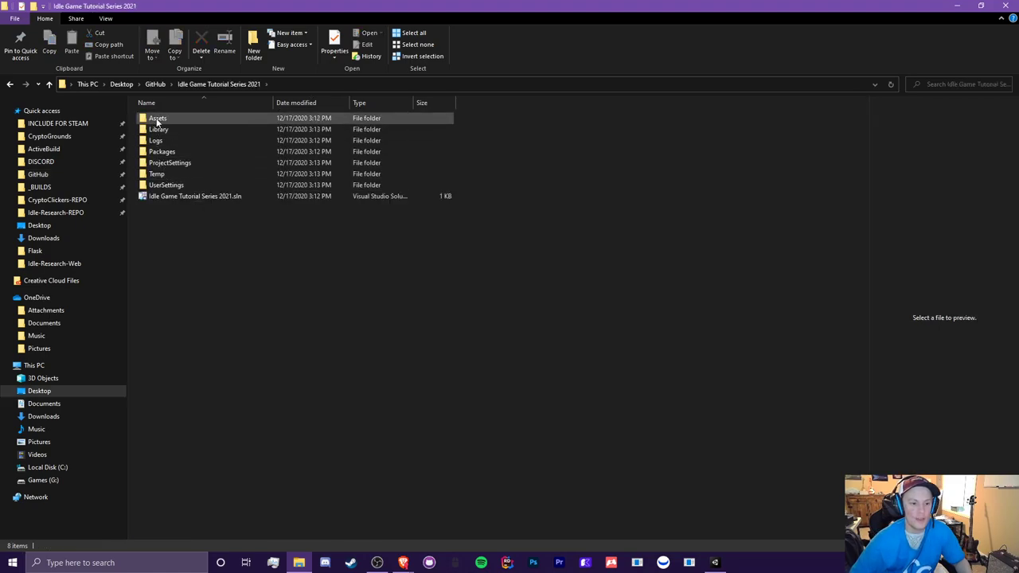
left_click(171, 129)
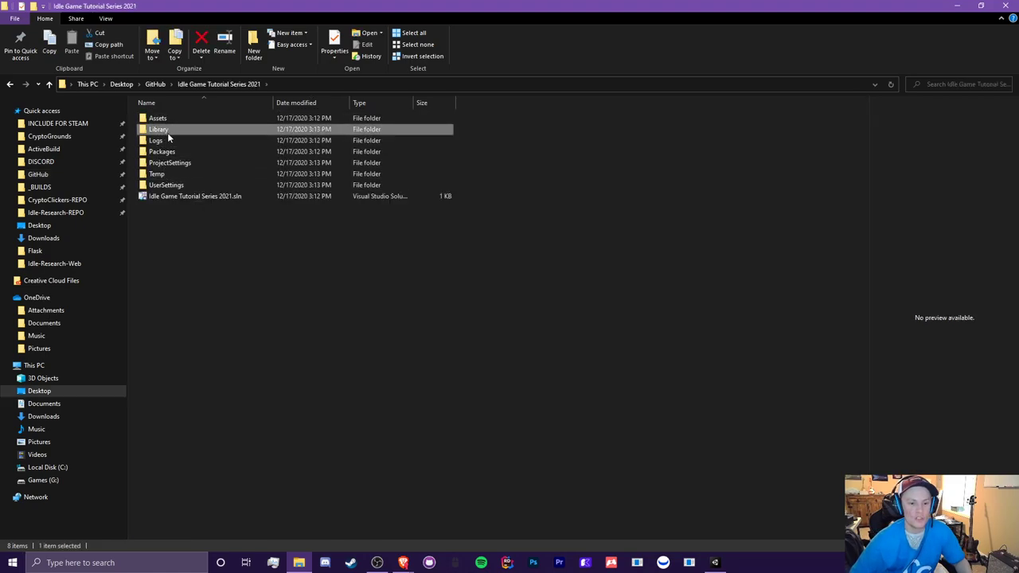
left_click(167, 141)
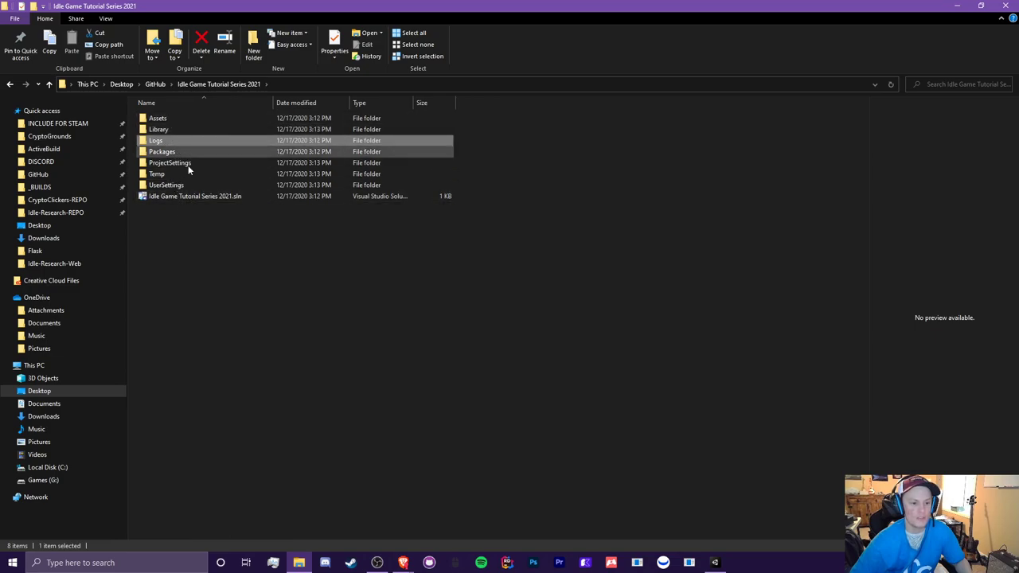
double_click(168, 120)
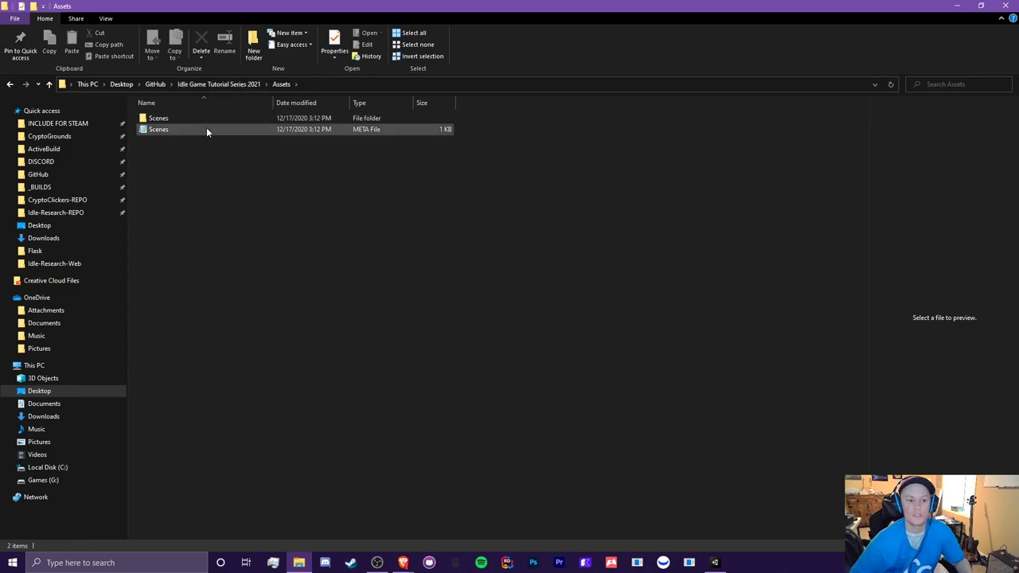
left_click(155, 83)
scroll(215, 400, "down", 5)
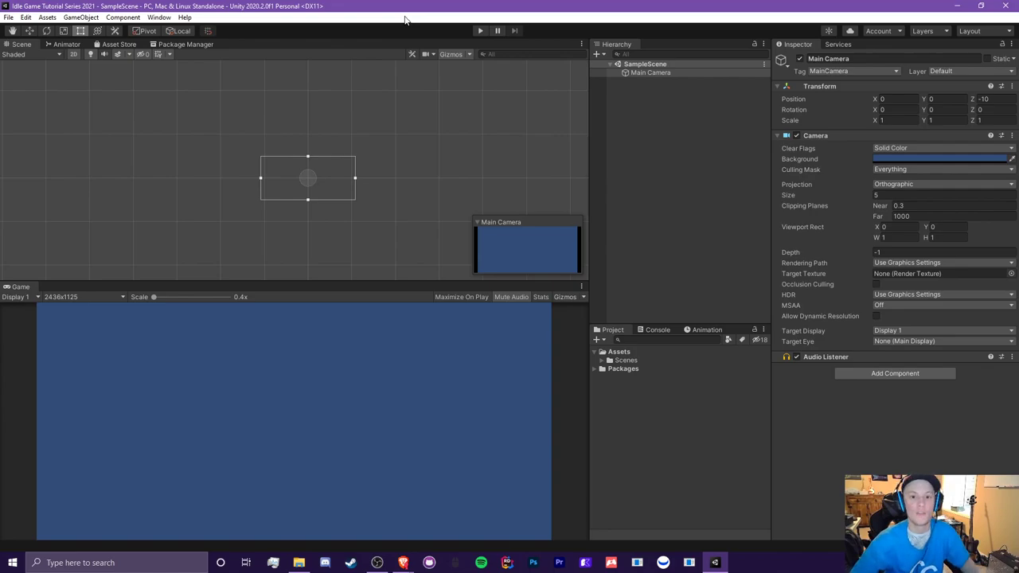
Step: Google 'visual studio community edition' in a new Brave tab
key("alt+Tab")
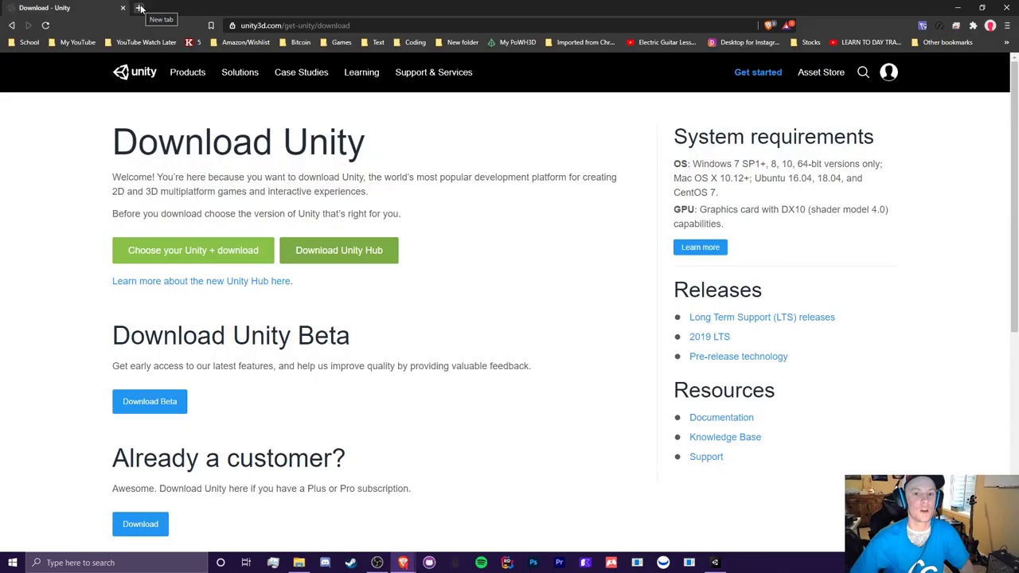
left_click(139, 8)
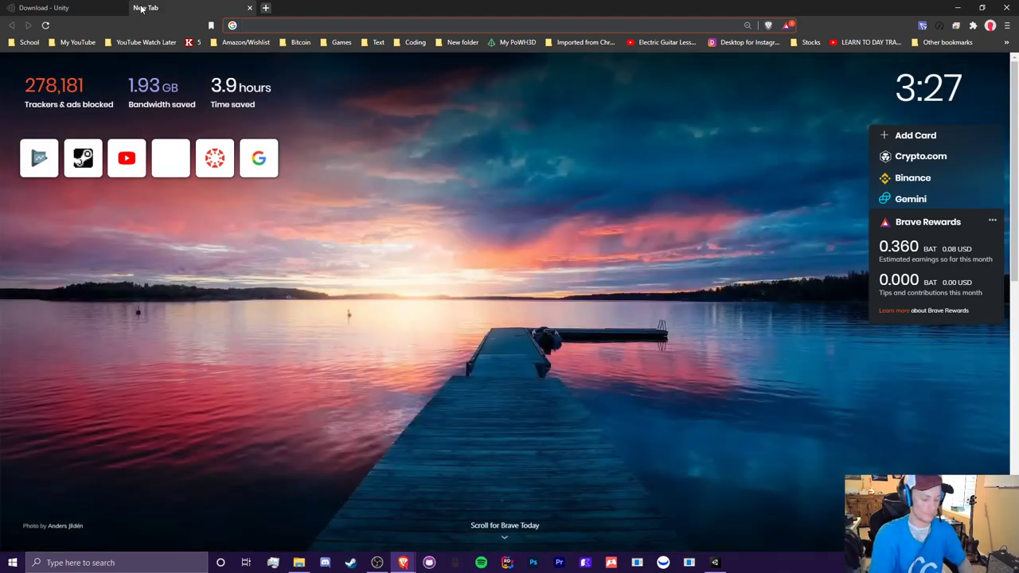
type("visual studio community edition")
key("Return")
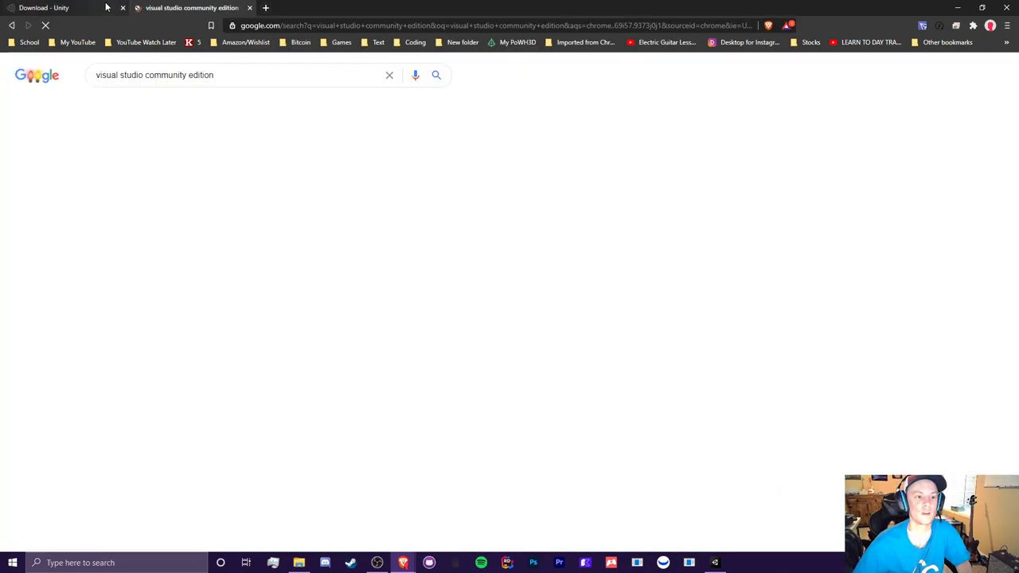
Step: Close the leftover Unity download tab and open the Visual Studio Community 2019 result
left_click(120, 7)
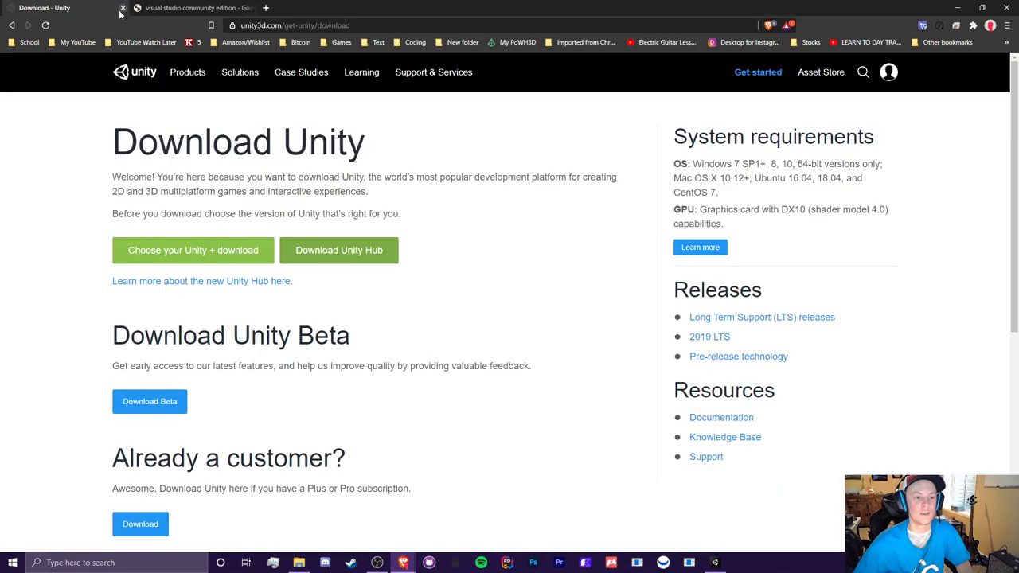
left_click(125, 8)
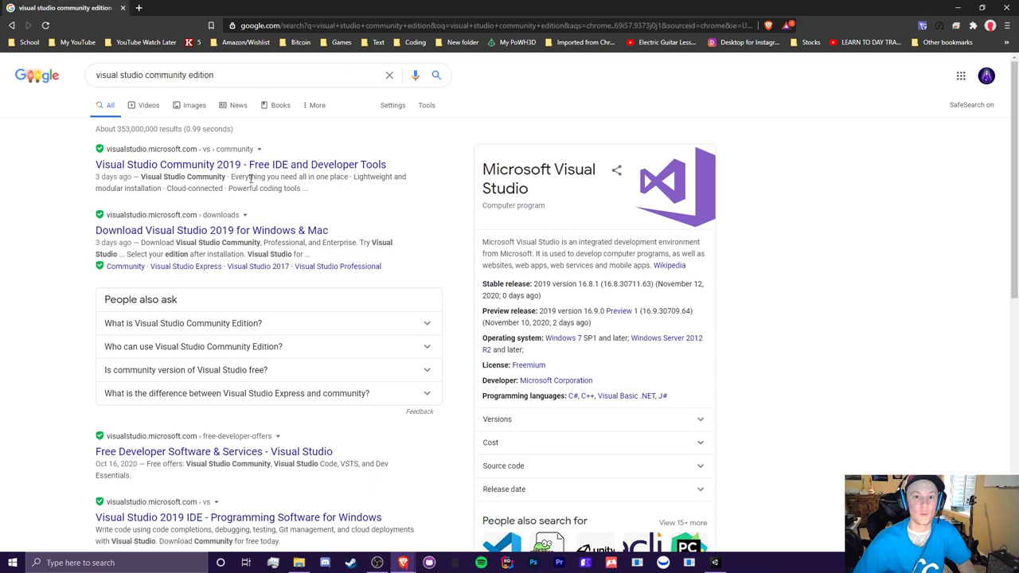
left_click(169, 167)
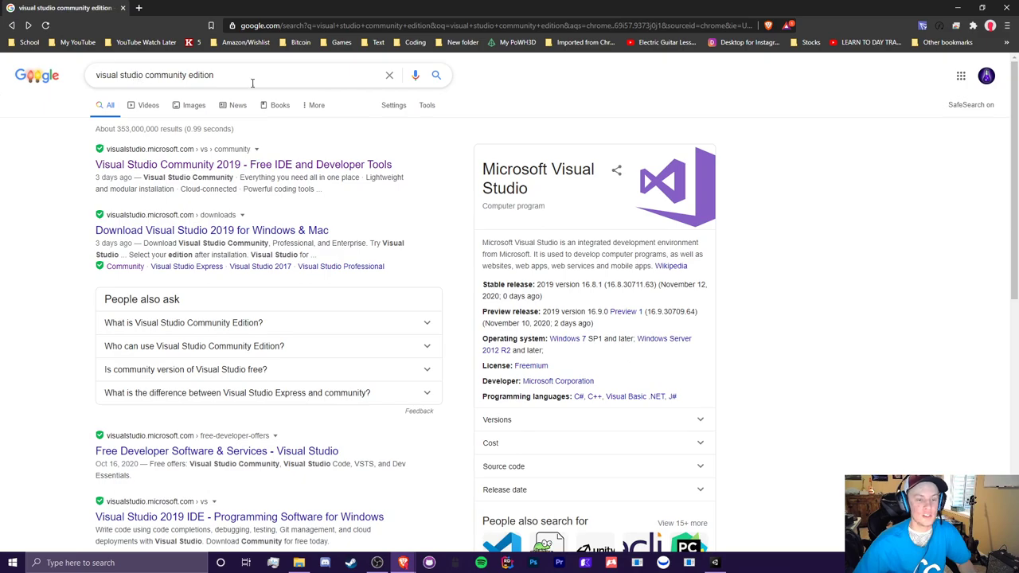
left_click(283, 165)
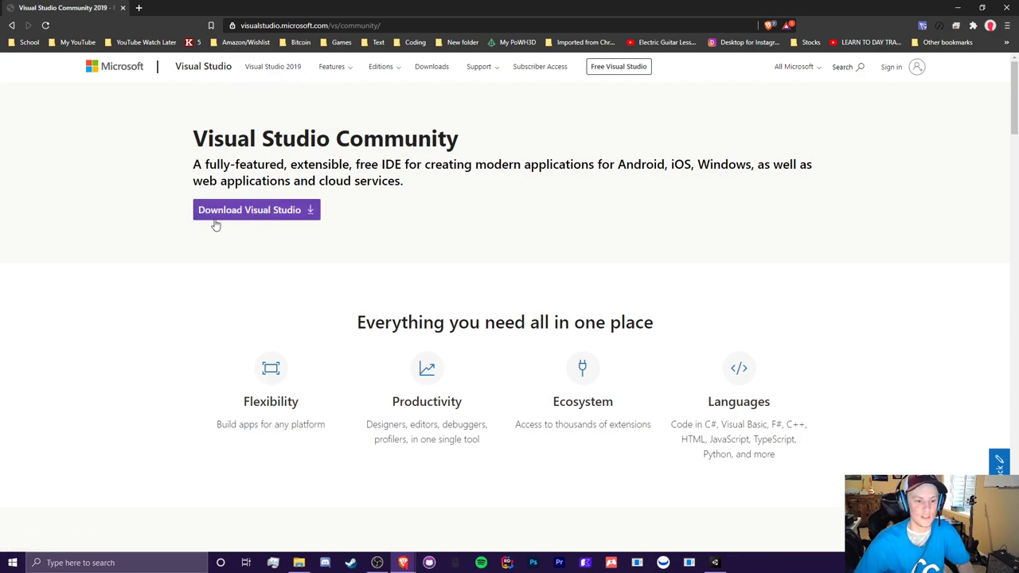
Step: Download the Visual Studio Community 2019 installer and let it set itself up
left_click(274, 212)
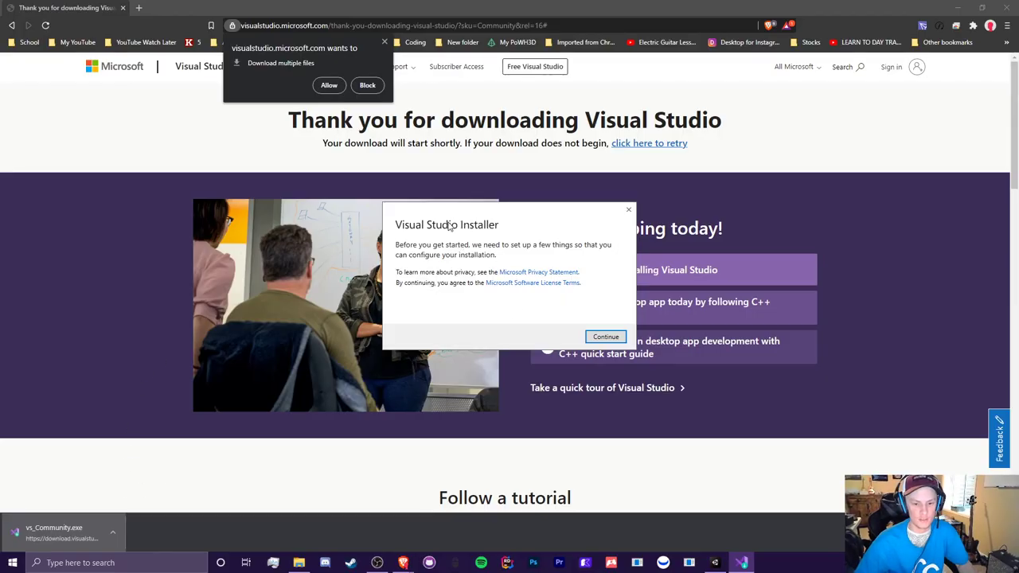
left_click(603, 337)
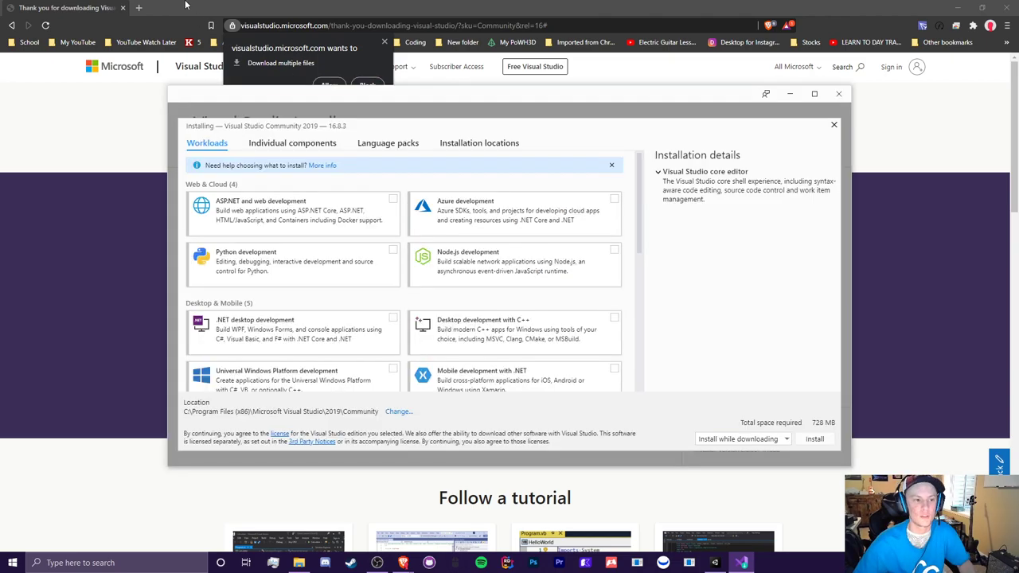
Step: Bring the installer forward and review its Individual components, Language packs and Installation locations tabs
left_click(956, 7)
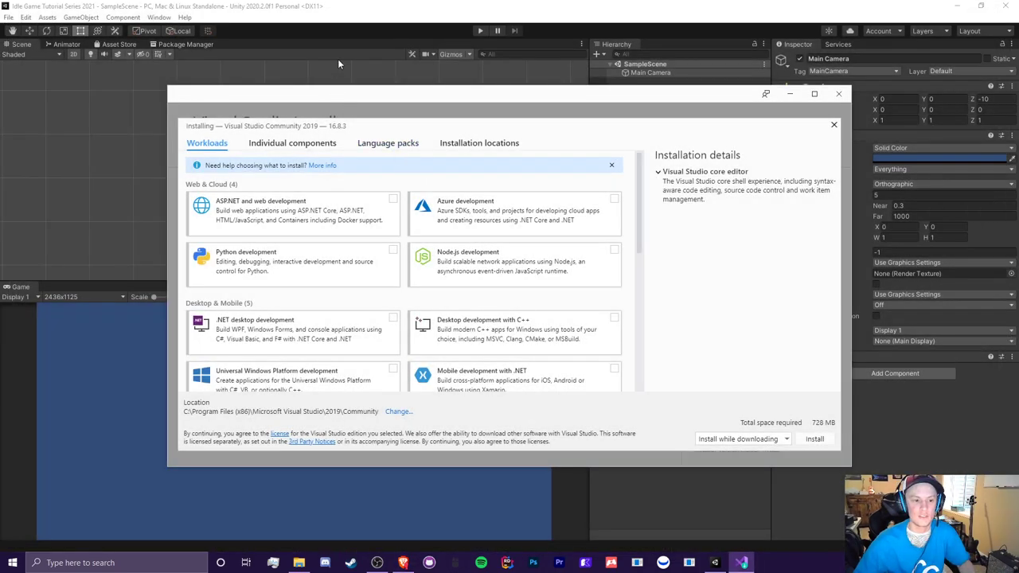
left_click(955, 6)
left_click(954, 6)
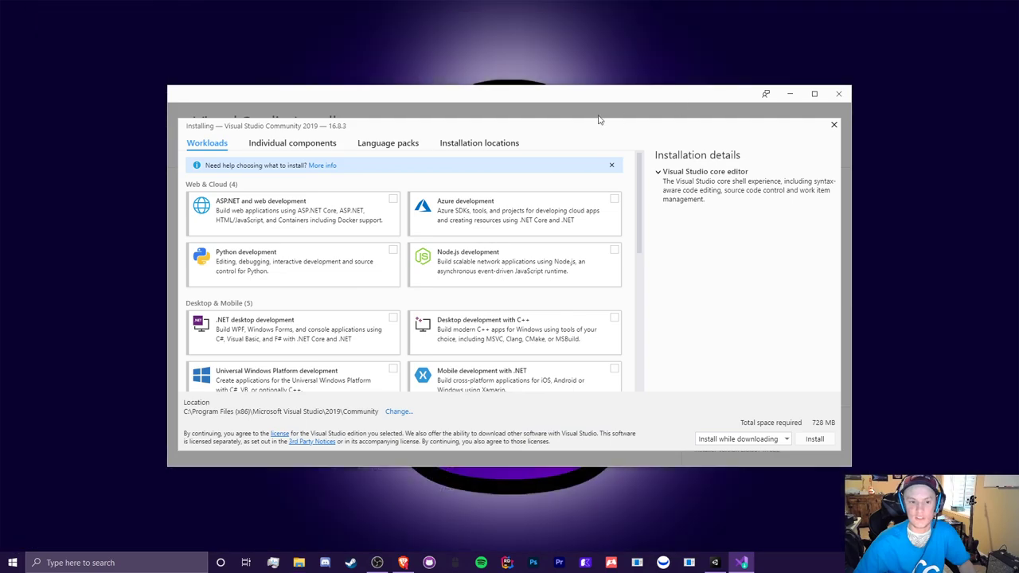
scroll(403, 262, "down", 10)
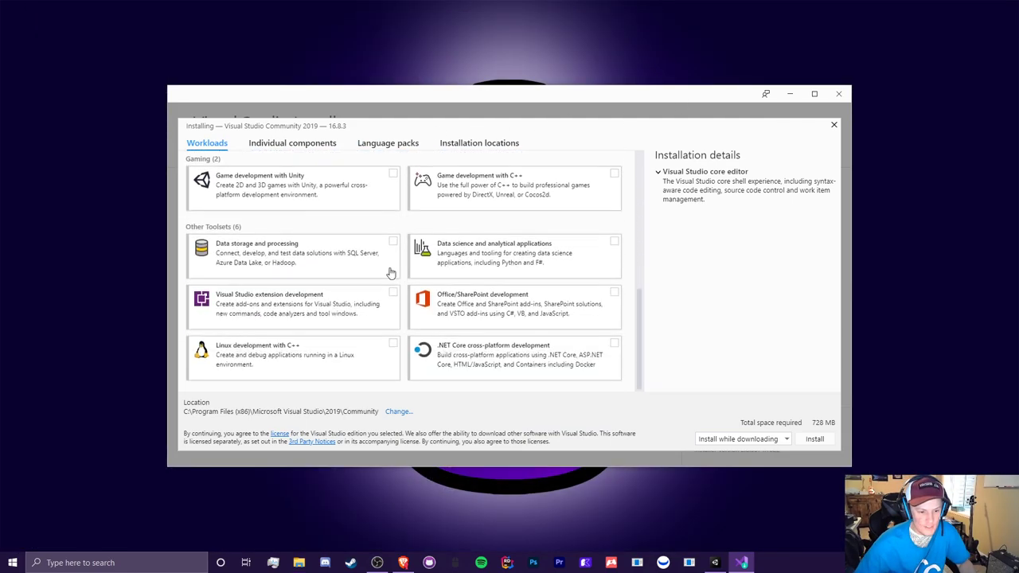
scroll(354, 278, "up", 10)
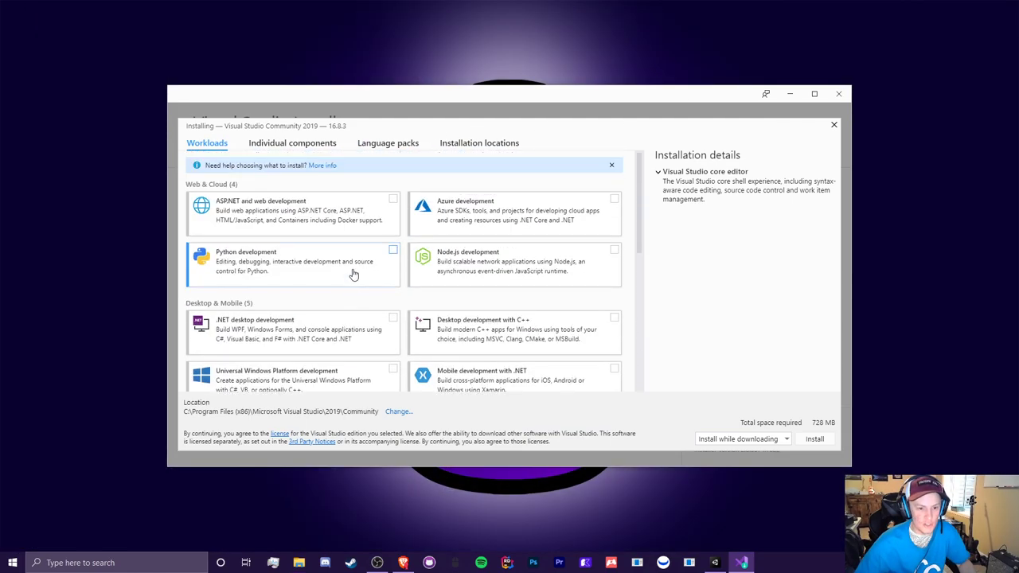
left_click(314, 143)
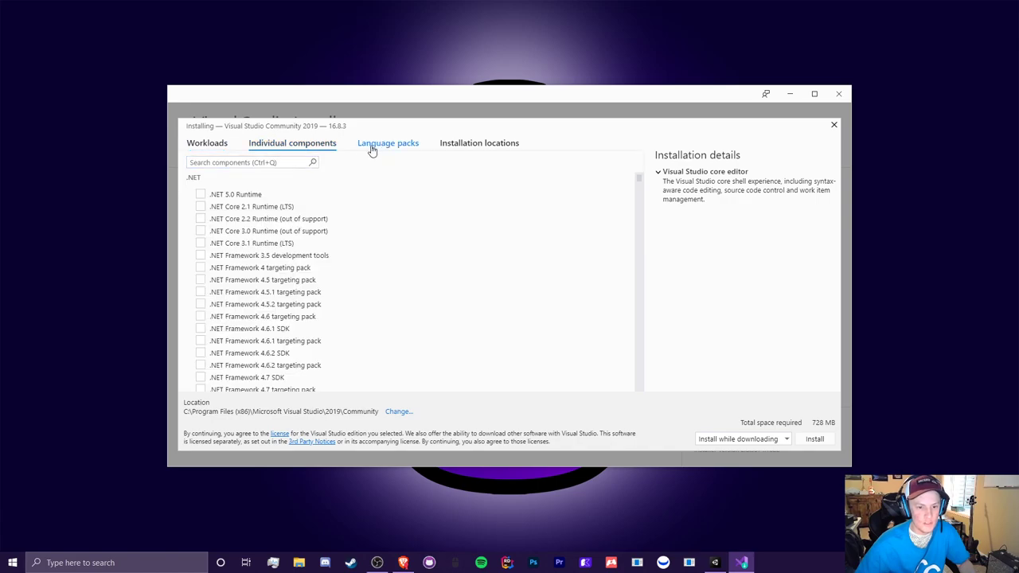
left_click(404, 146)
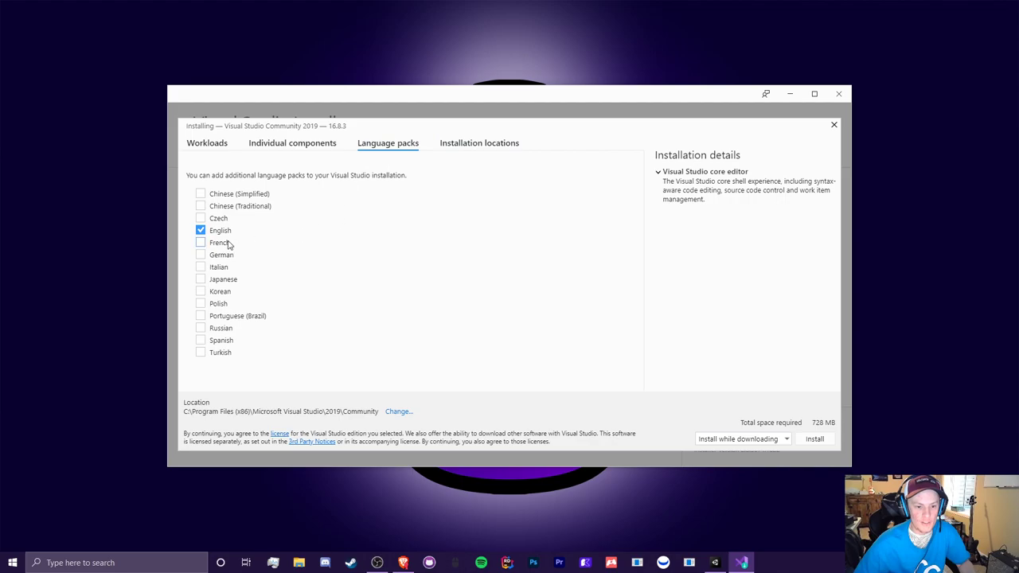
left_click(488, 144)
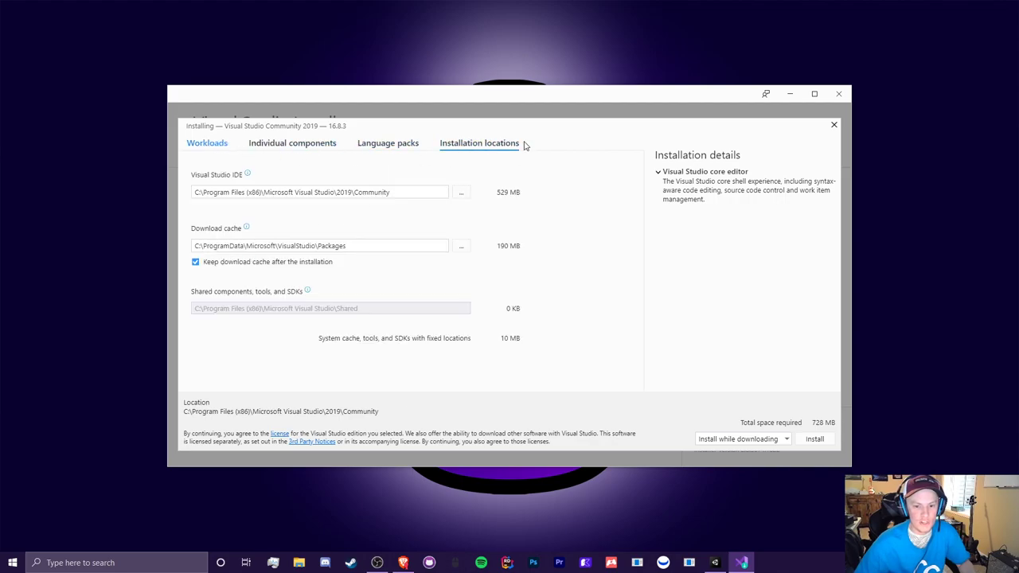
left_click(208, 145)
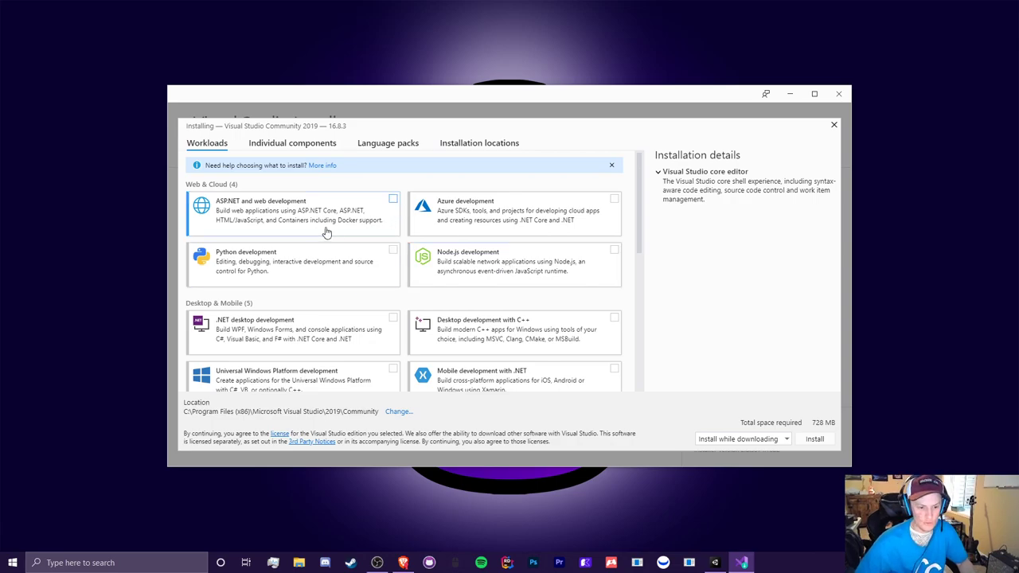
Step: Tick the .NET desktop development and Game development with Unity workloads, totalling 5.04 GB
scroll(329, 231, "down", 2)
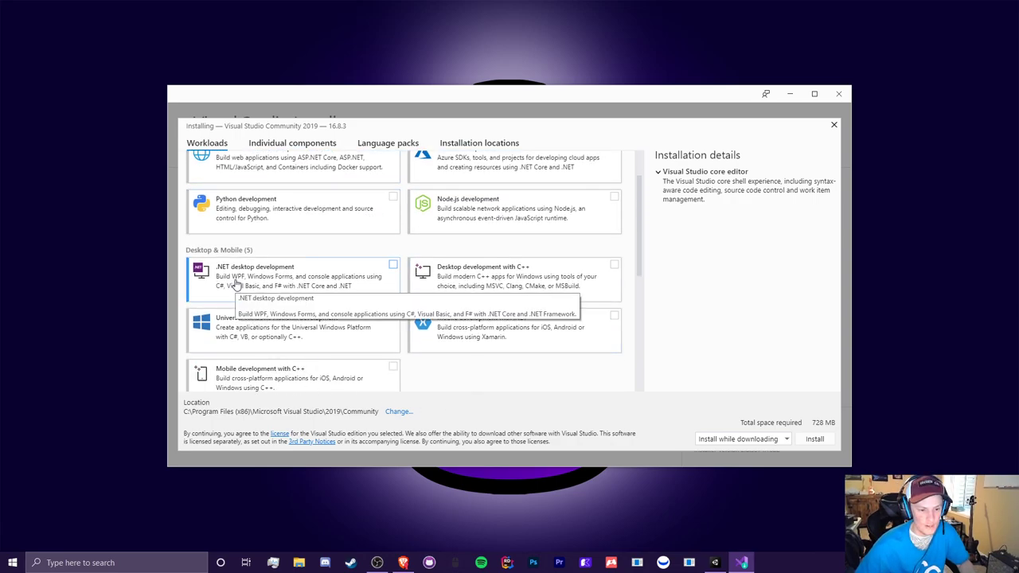
left_click(389, 277)
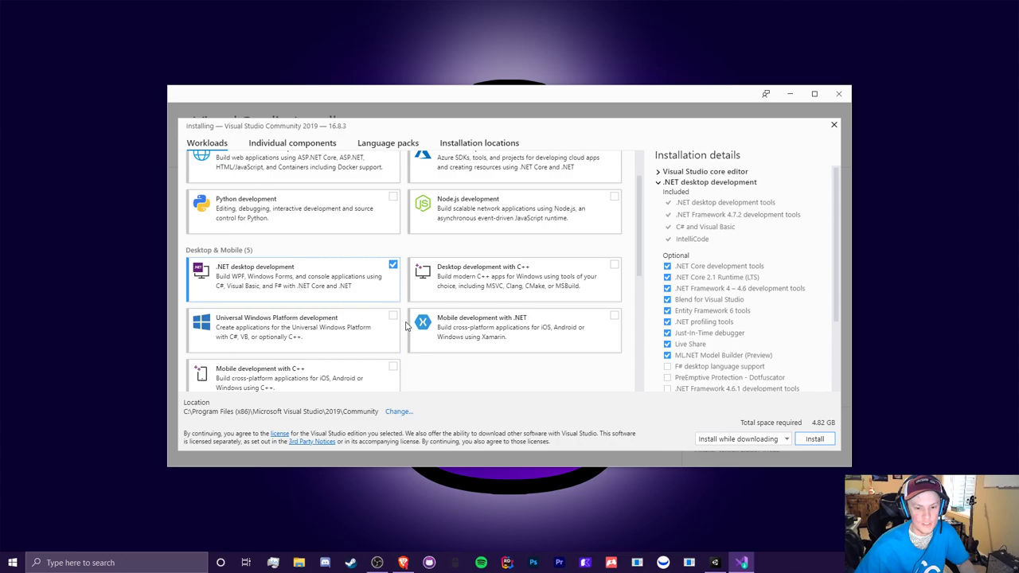
scroll(298, 286, "down", 2)
scroll(366, 324, "down", 2)
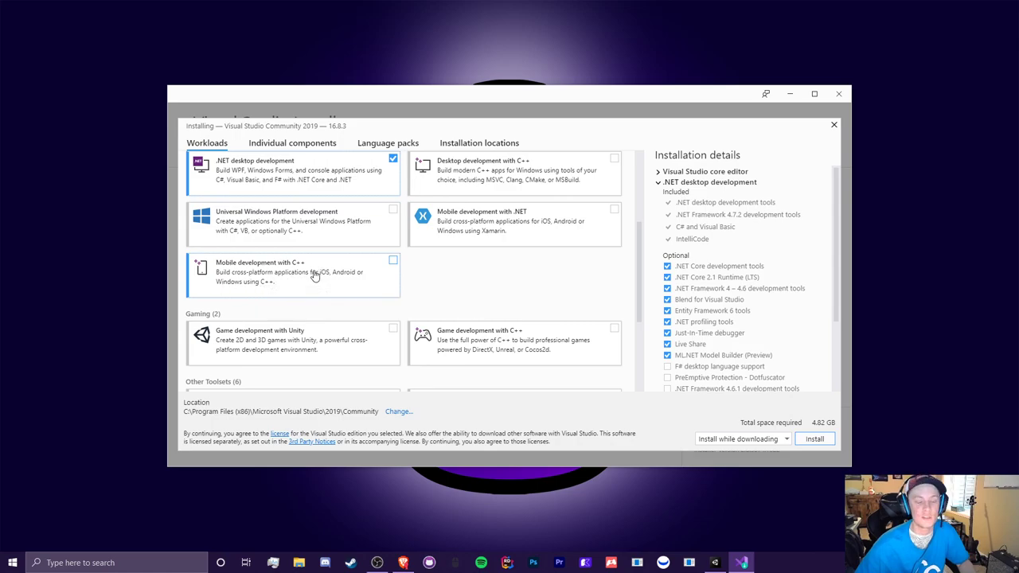
scroll(290, 283, "down", 3)
scroll(291, 283, "down", 1)
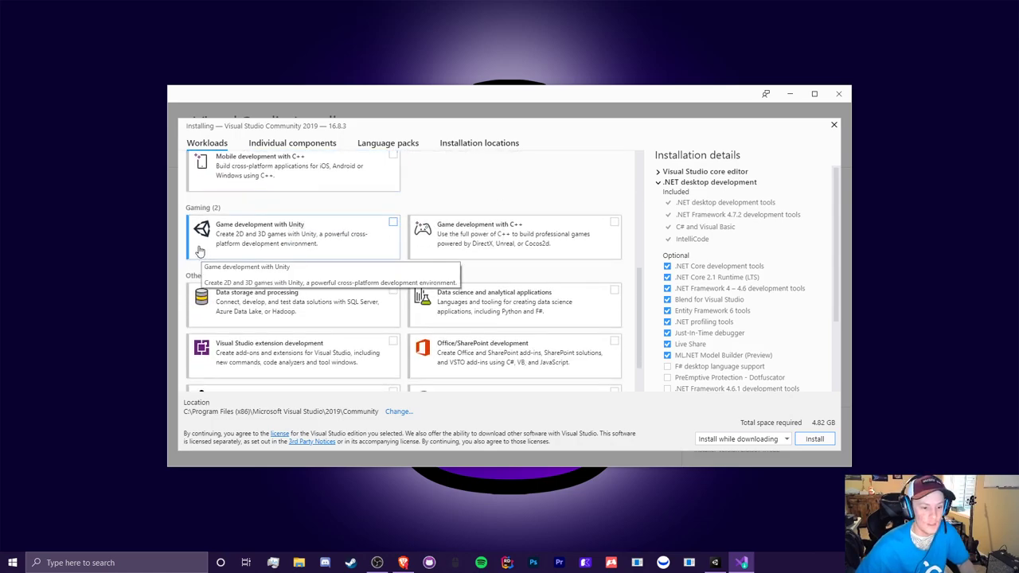
left_click(352, 238)
scroll(338, 239, "down", 2)
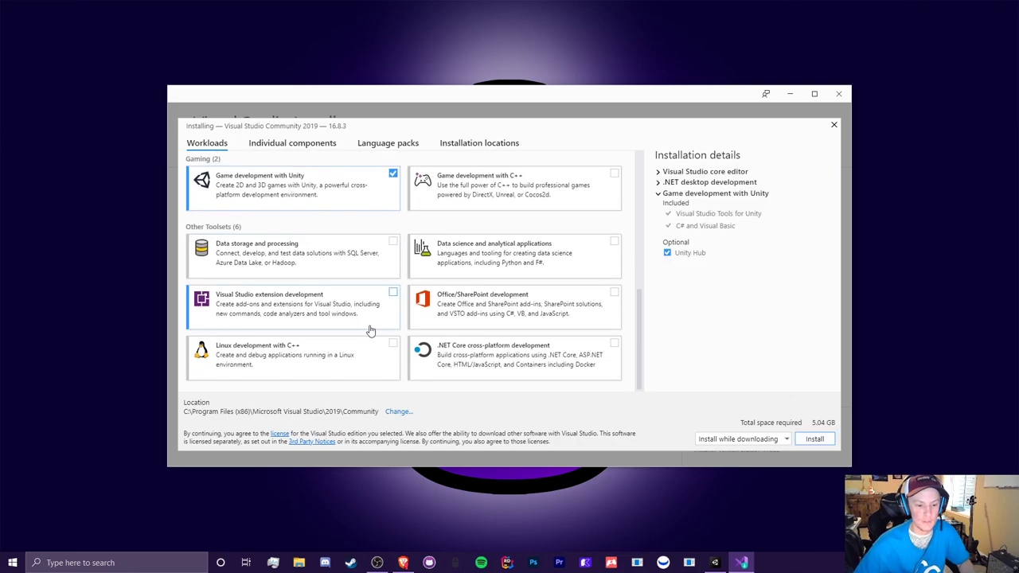
scroll(430, 287, "up", 12)
scroll(246, 294, "down", 2)
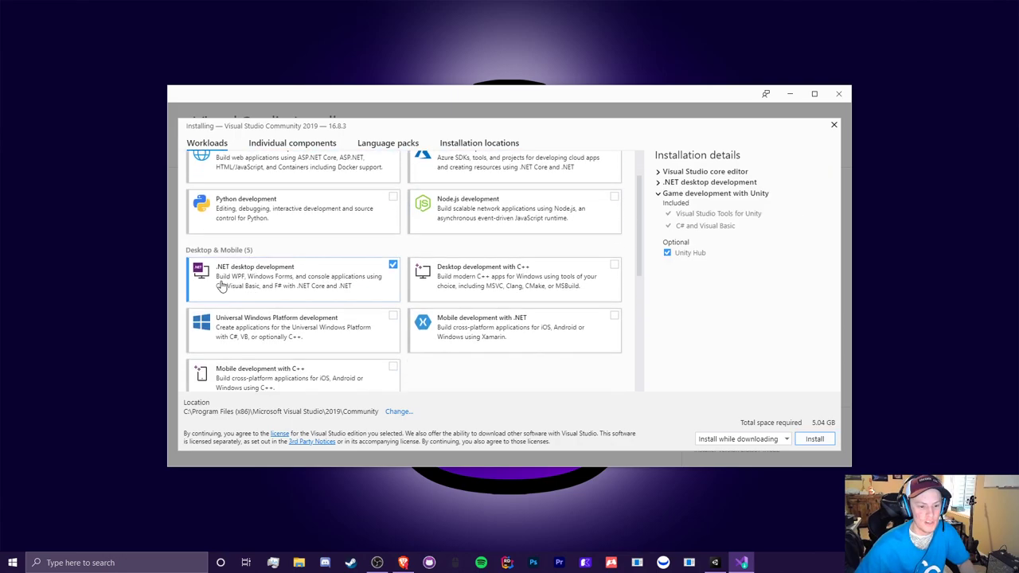
scroll(319, 279, "down", 5)
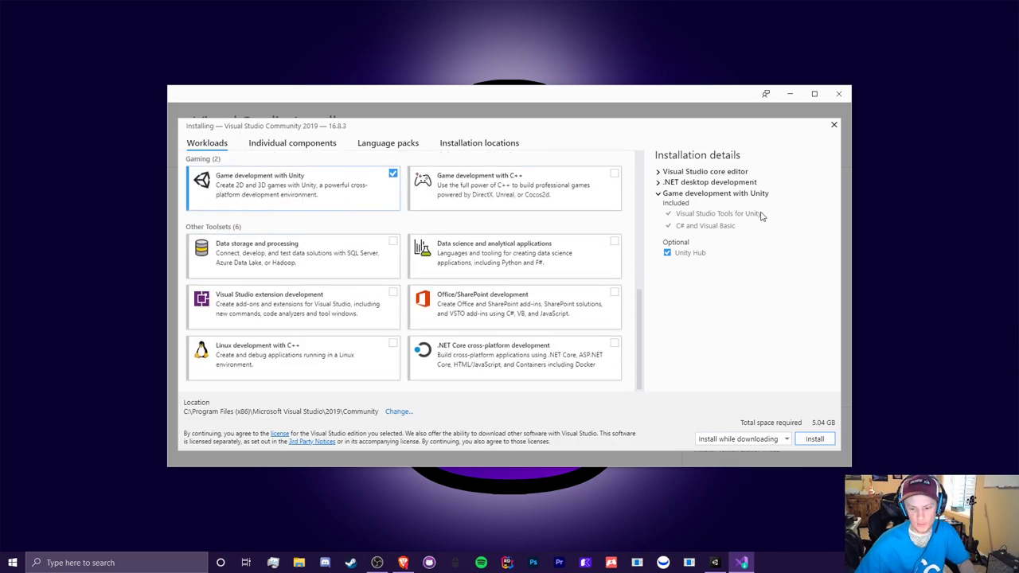
left_click(815, 443)
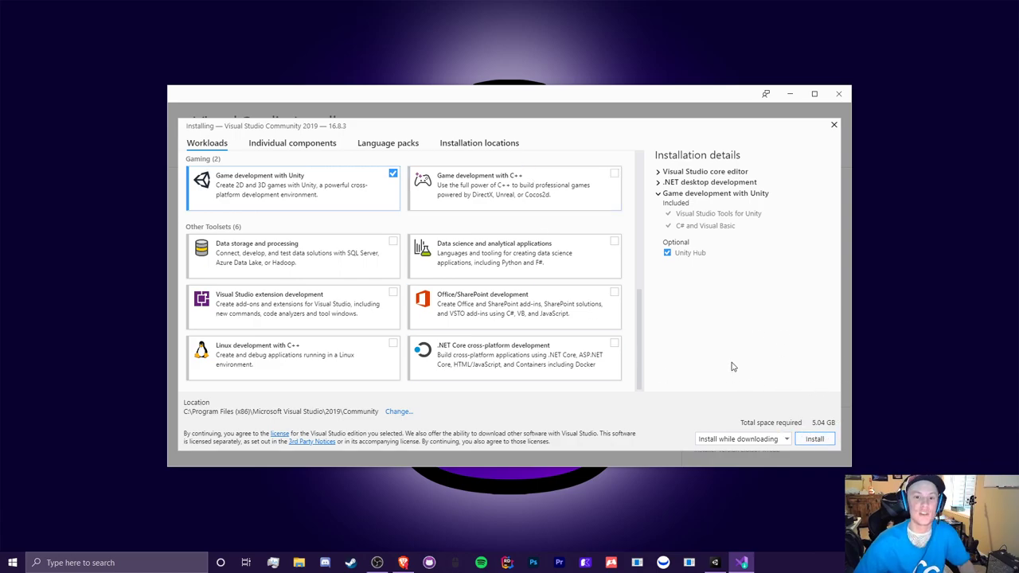
Step: Install Visual Studio Community 2019 16.8.3, then check and dismiss its More options list
left_click(810, 442)
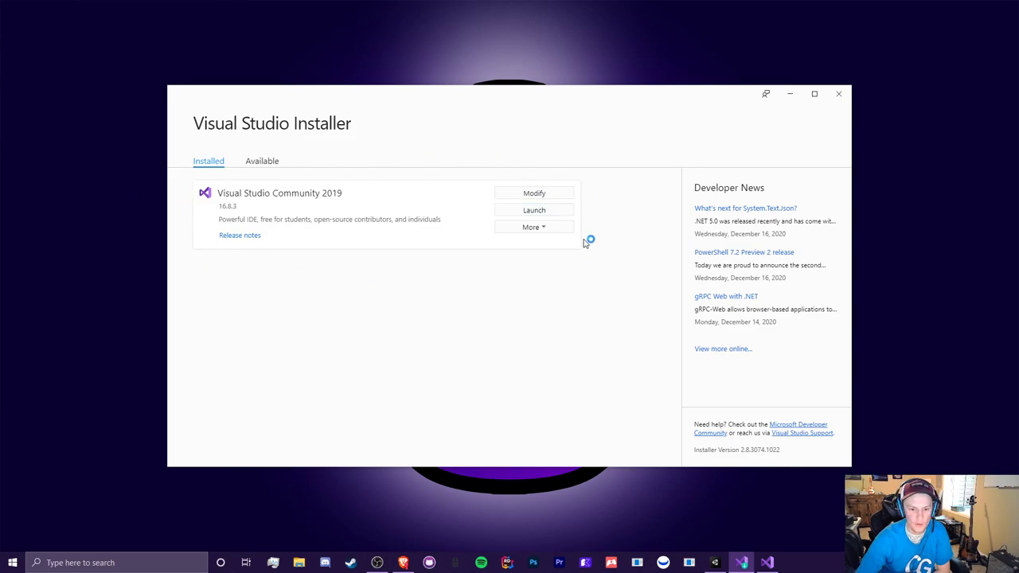
left_click(544, 230)
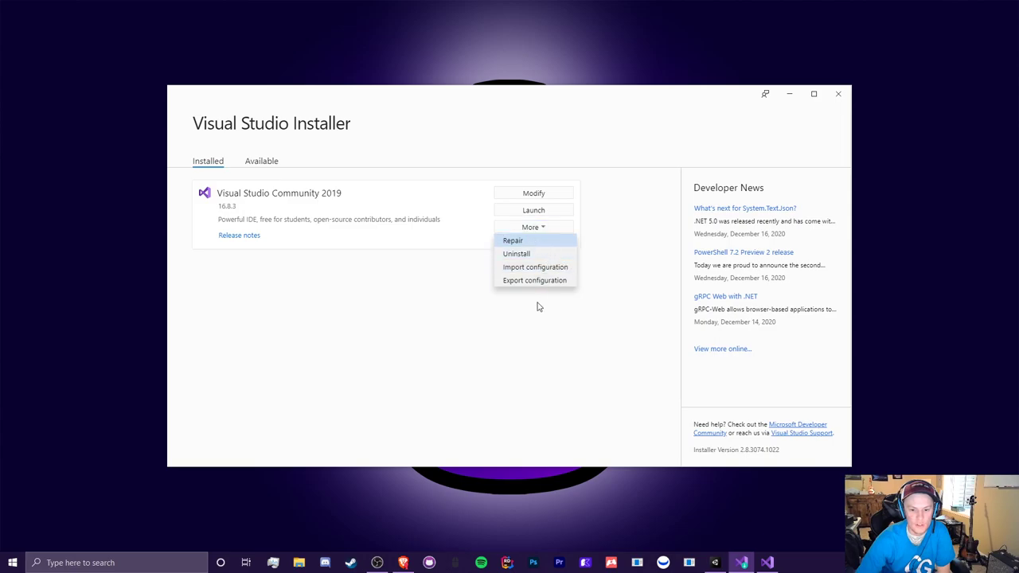
left_click(394, 296)
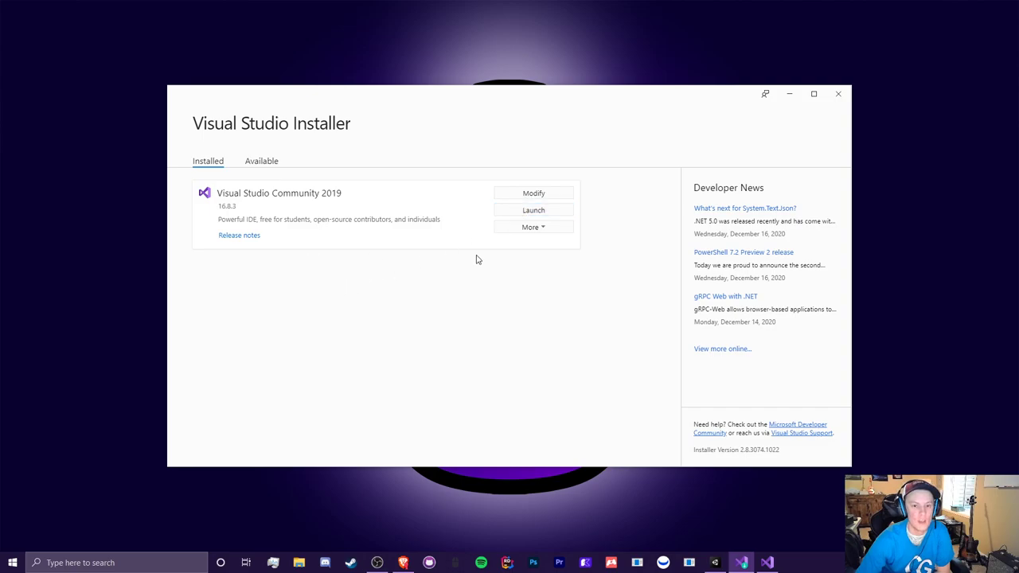
Step: Pick the Dark theme and Visual C# development settings, then launch Visual Studio 2019
left_click(838, 93)
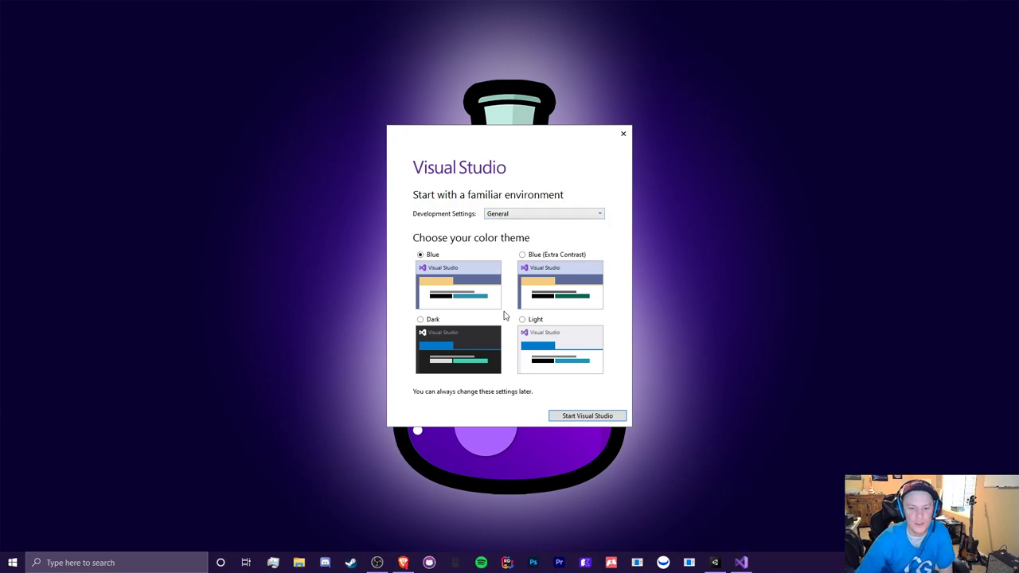
left_click(420, 320)
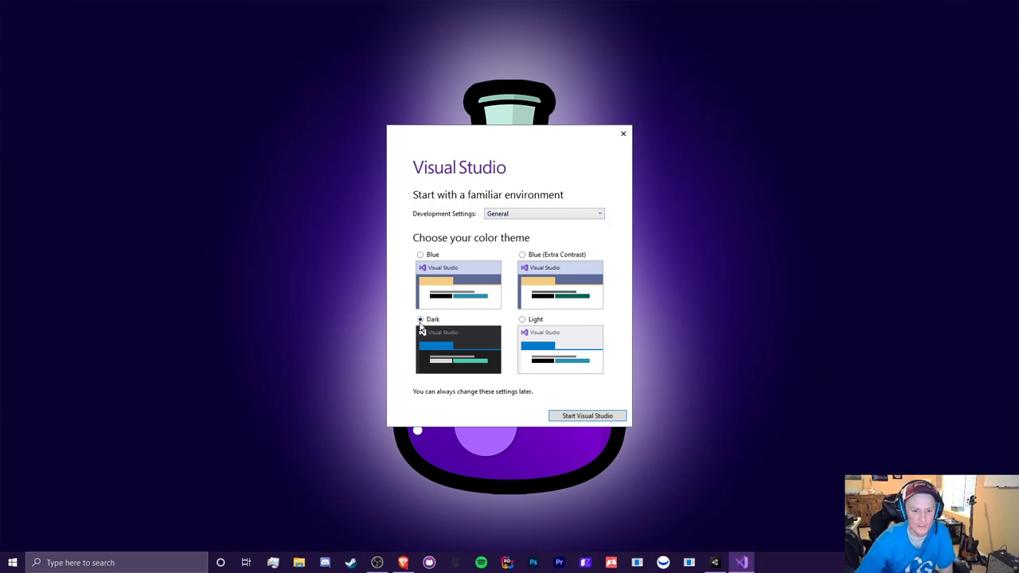
left_click(510, 215)
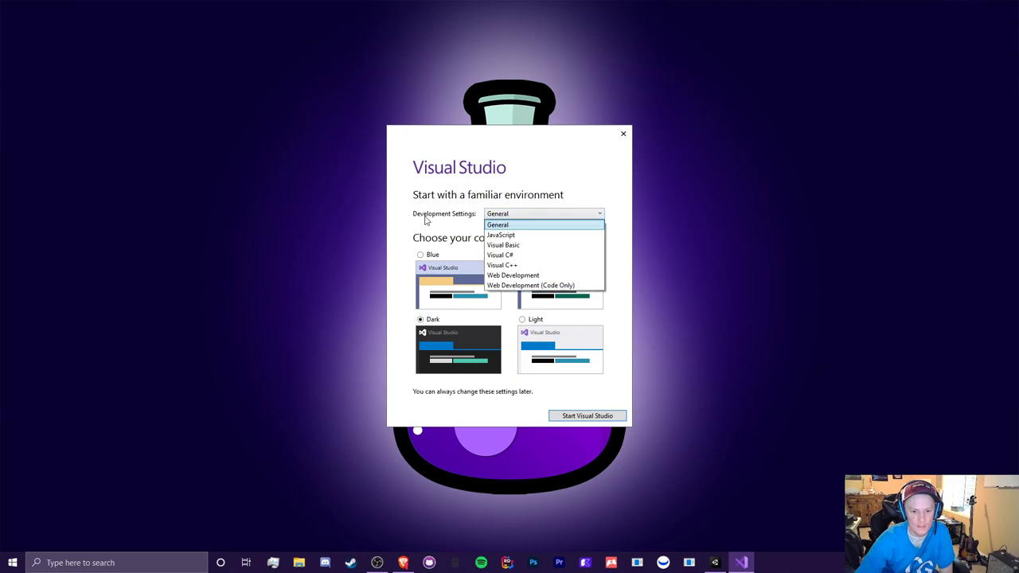
left_click(522, 256)
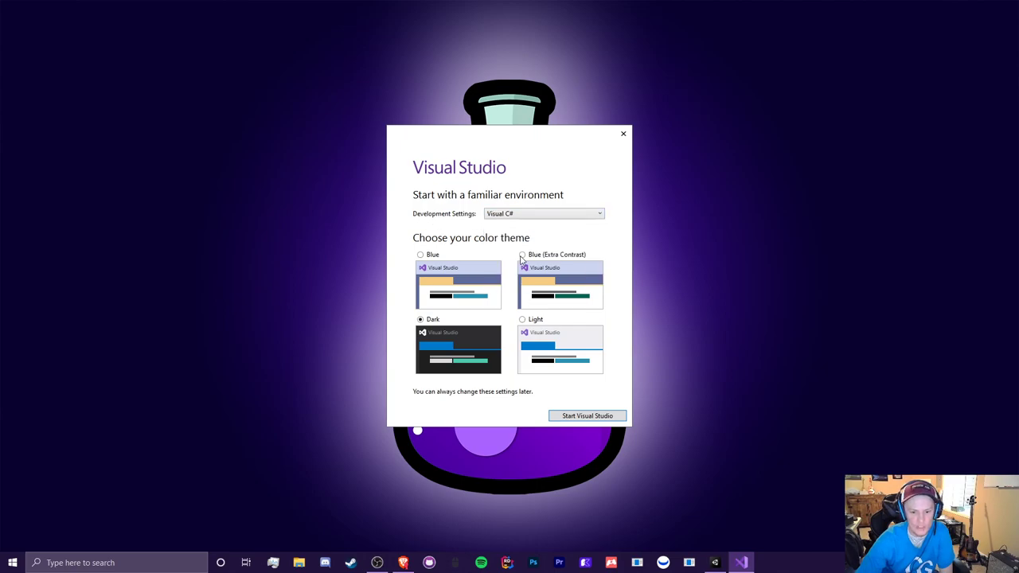
left_click(577, 417)
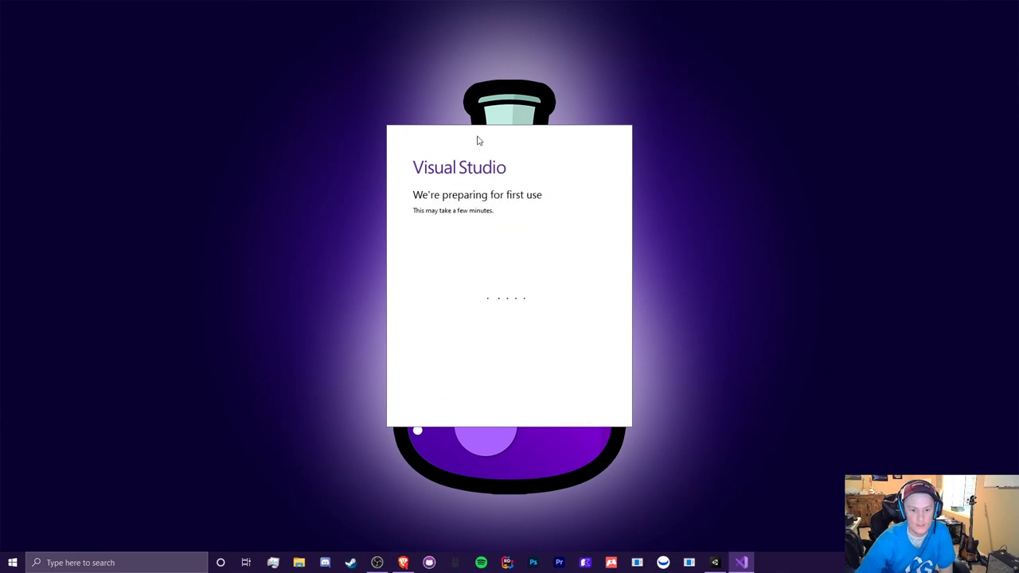
Step: Cancel the Microsoft sign-in prompt and close the Visual Studio start window
left_click(714, 563)
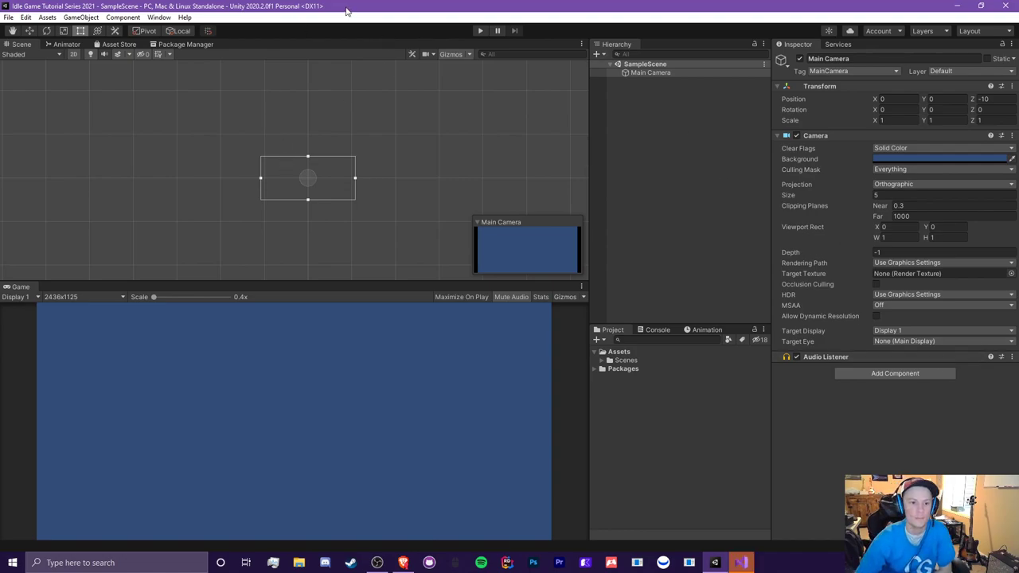
left_click(742, 560)
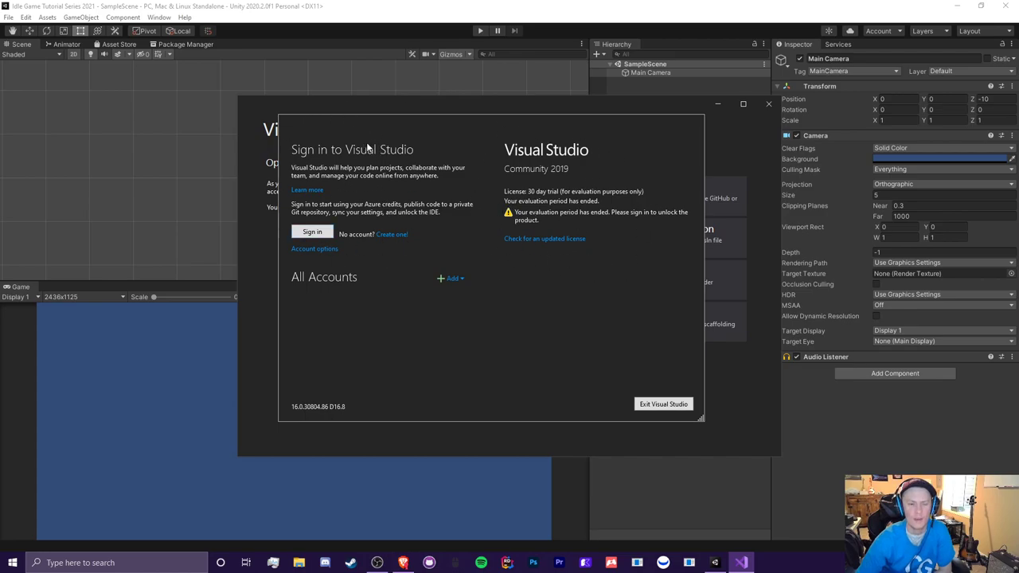
left_click(312, 231)
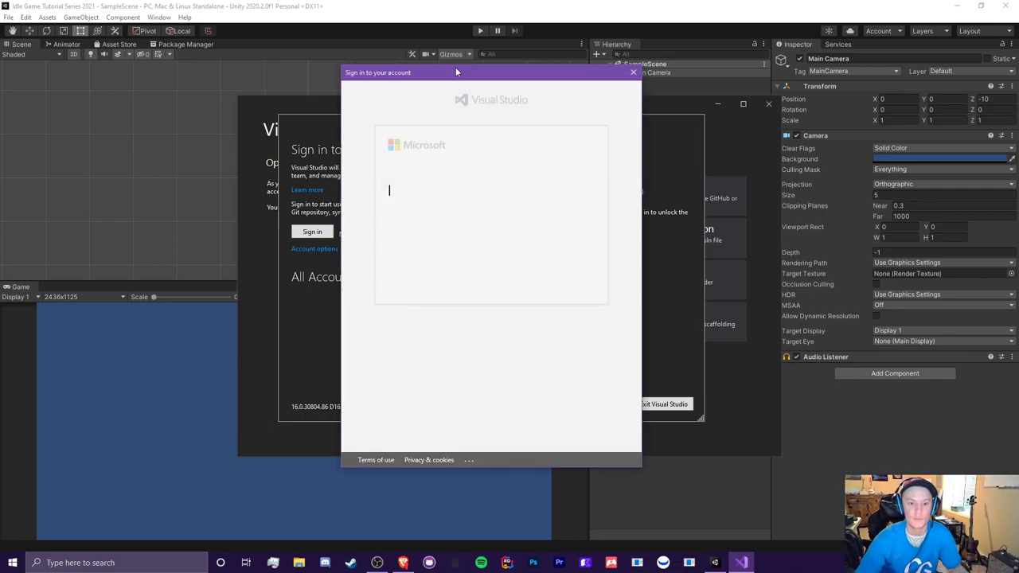
left_click_drag(469, 77, 422, 64)
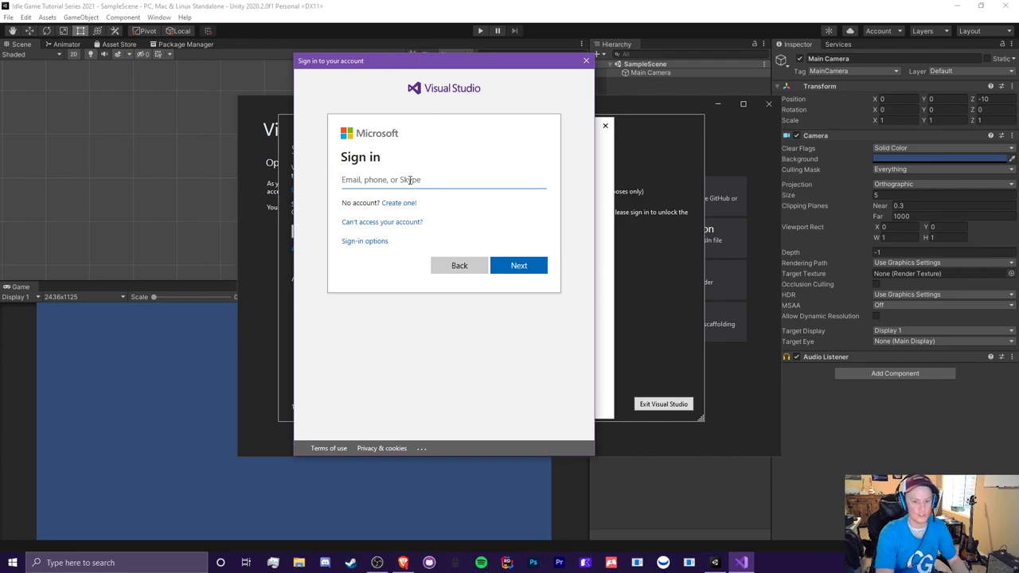
key("Escape")
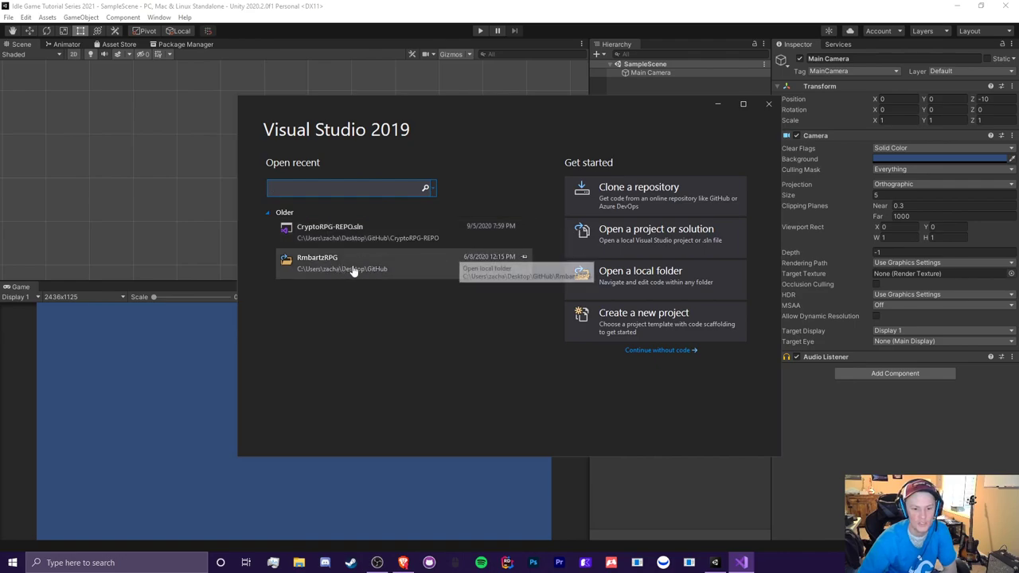
left_click(767, 106)
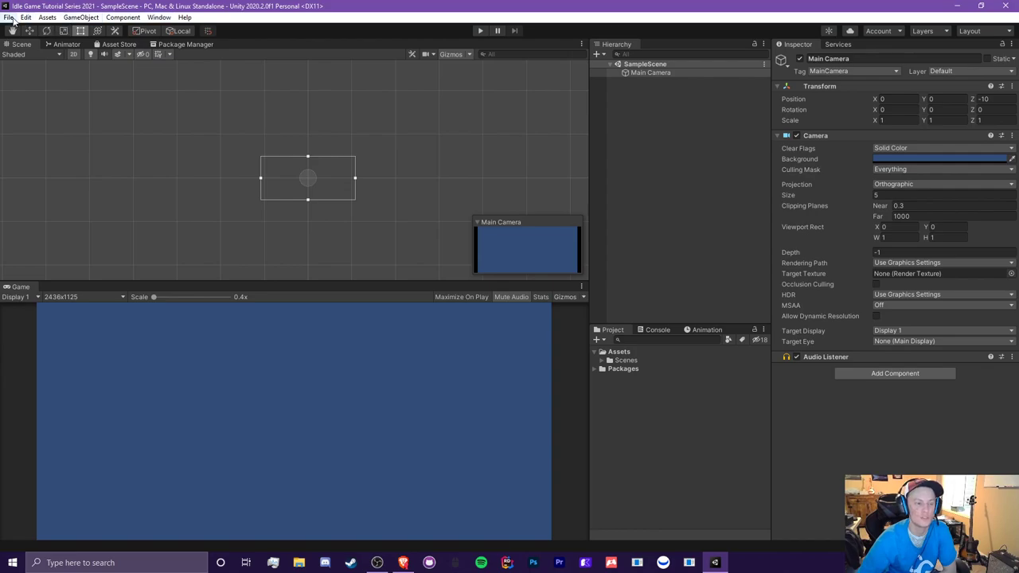
left_click(26, 17)
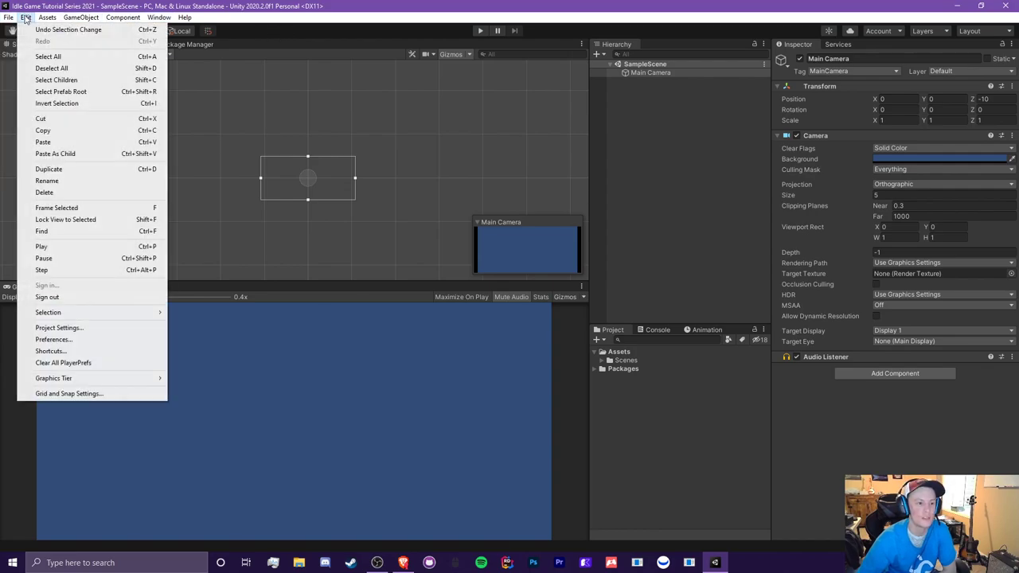
left_click(64, 338)
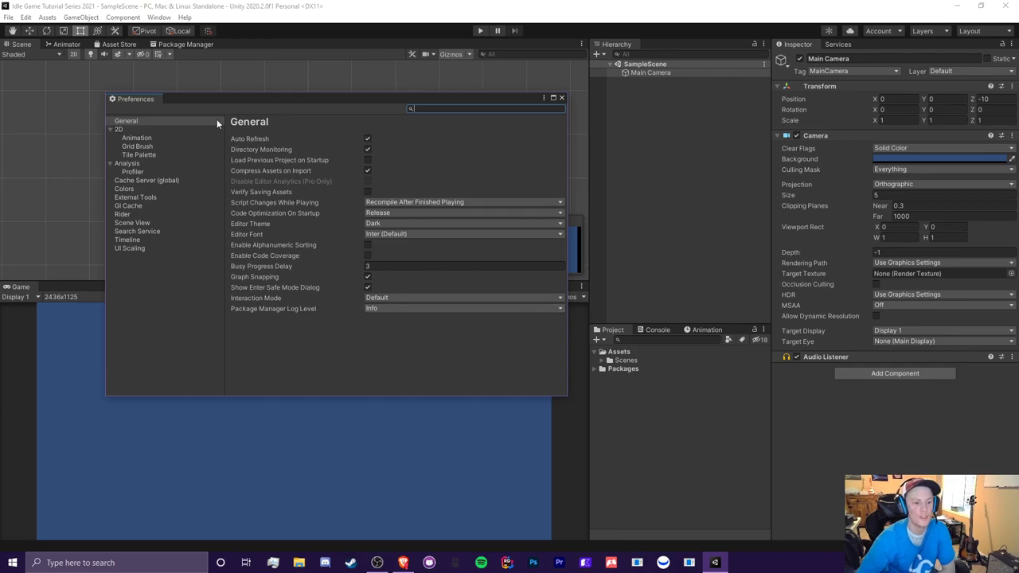
left_click(133, 197)
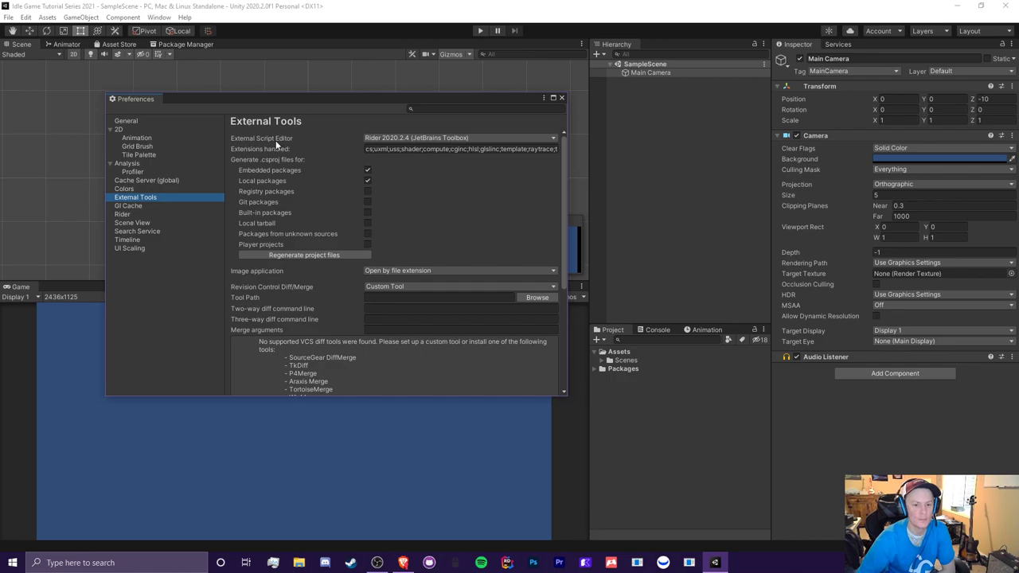
left_click(407, 139)
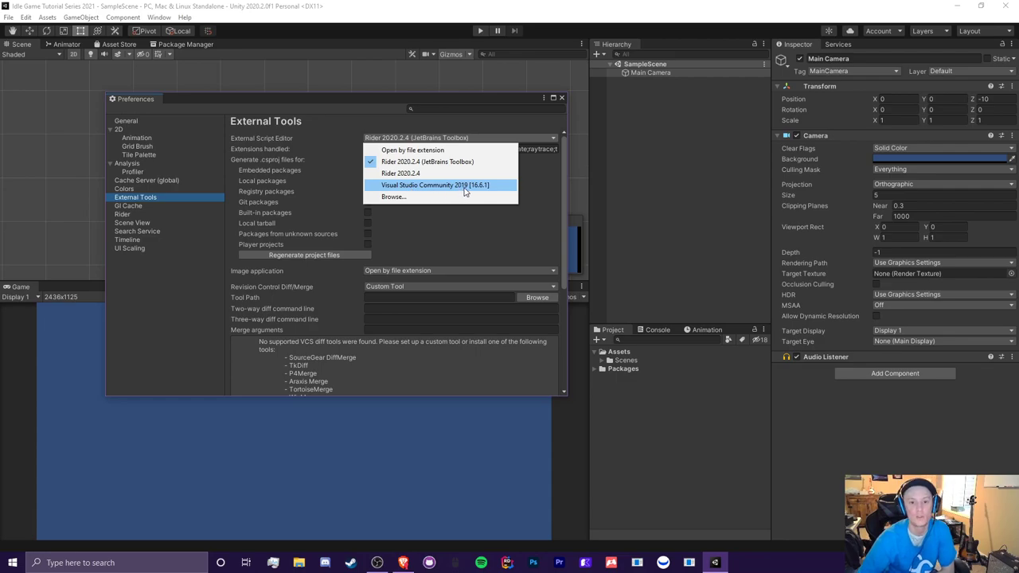
key("Escape")
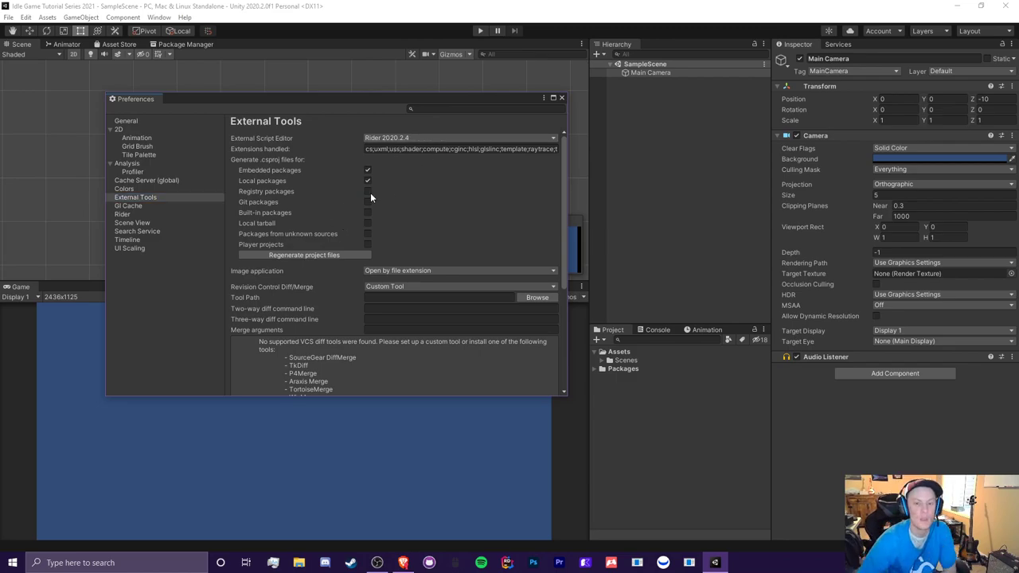
scroll(323, 187, "down", 5)
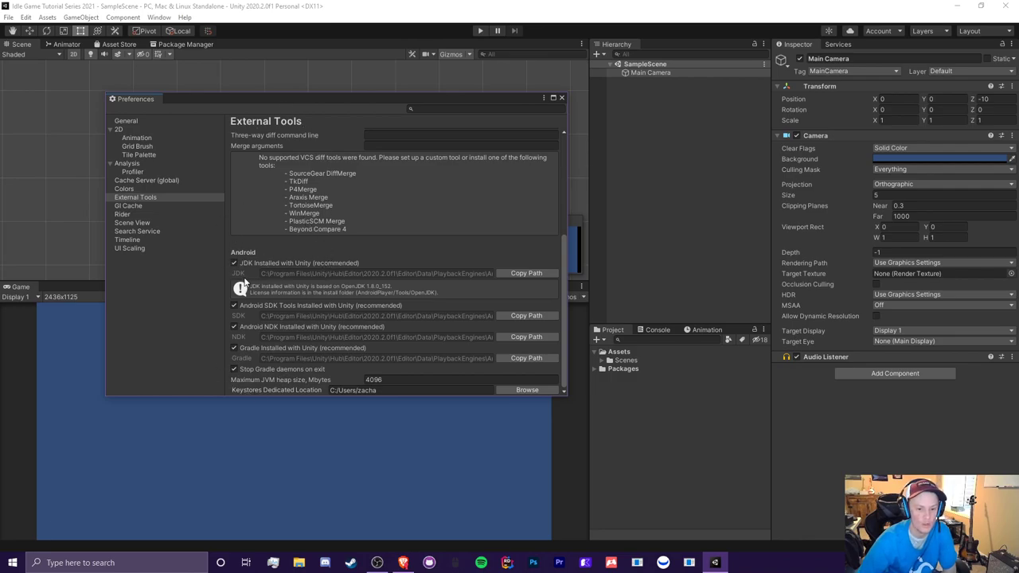
left_click(234, 264)
left_click(234, 263)
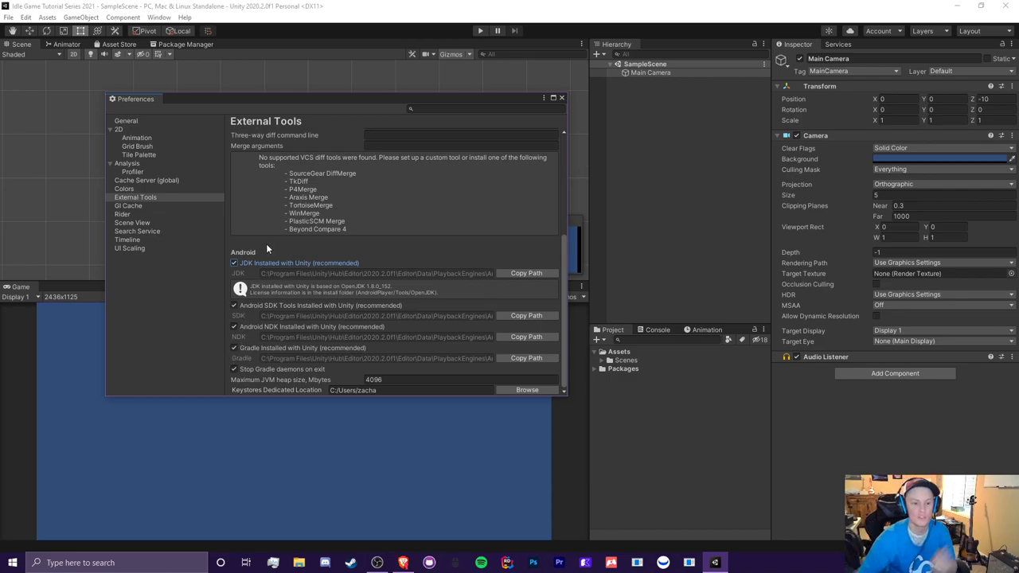
left_click(561, 97)
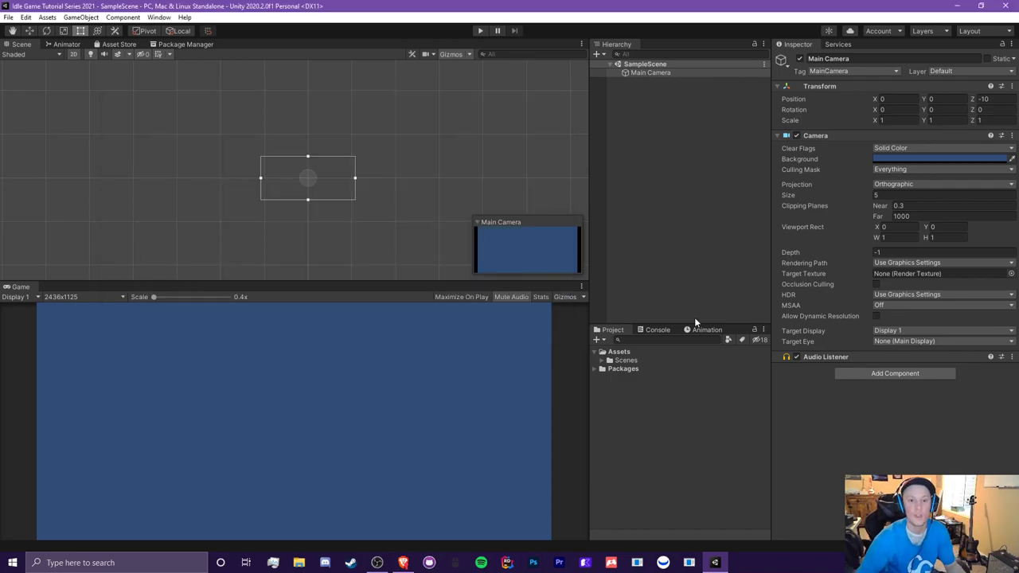